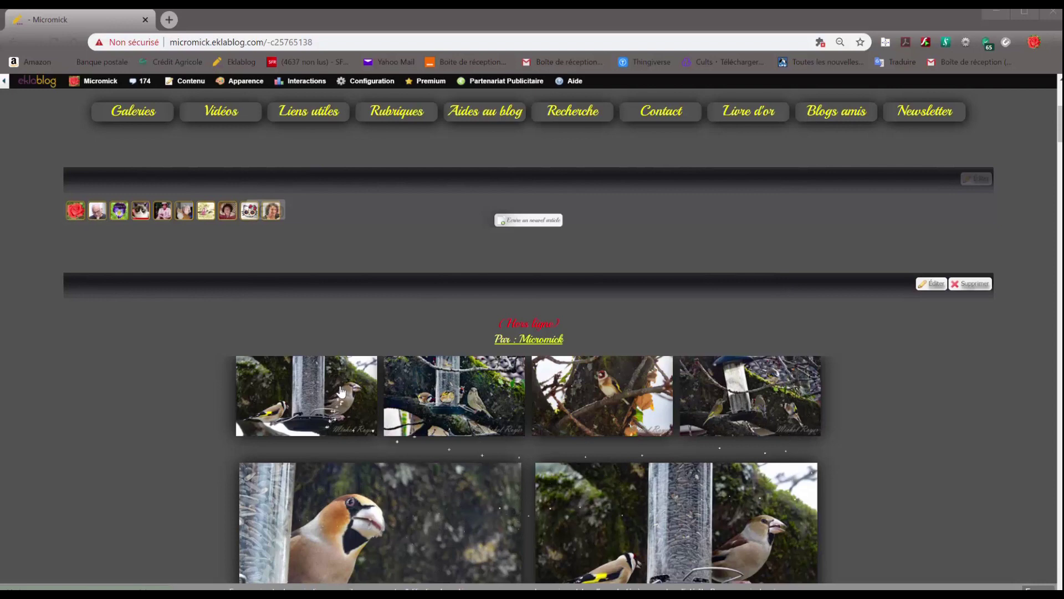
# Preview the first bird thumbnail enlarged and review the blog's advanced configuration options for opening images in an overlay
pyautogui.click(341, 391)
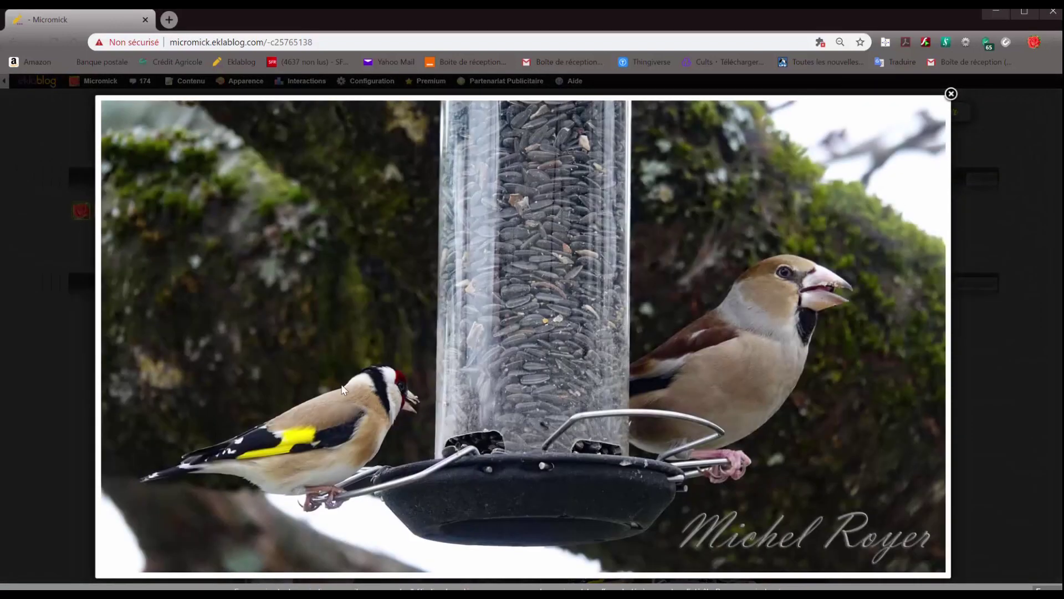
pyautogui.click(951, 96)
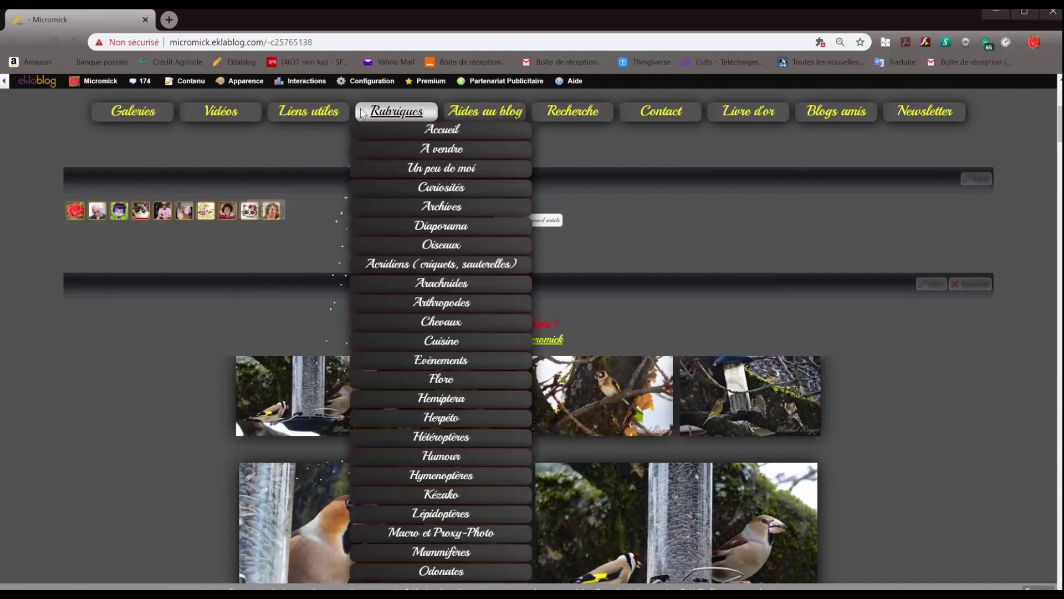
pyautogui.moveTo(369, 84)
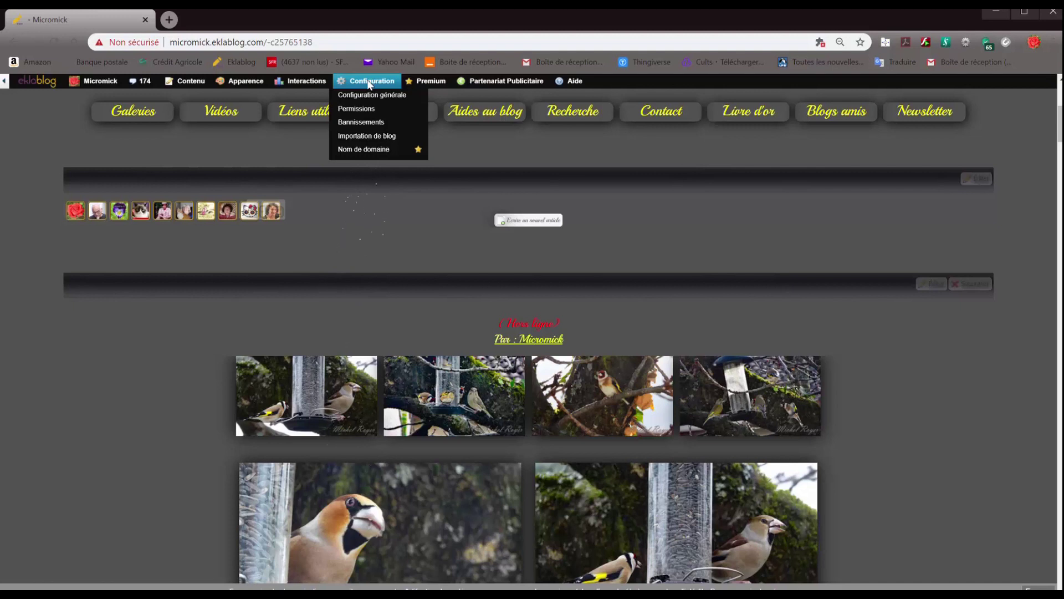
pyautogui.click(368, 96)
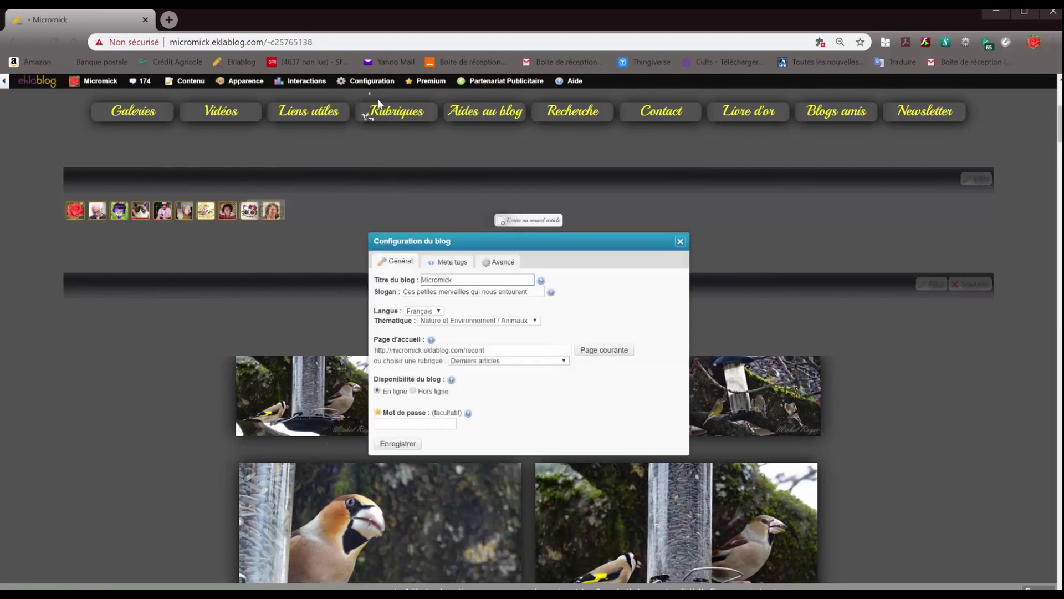
pyautogui.click(505, 264)
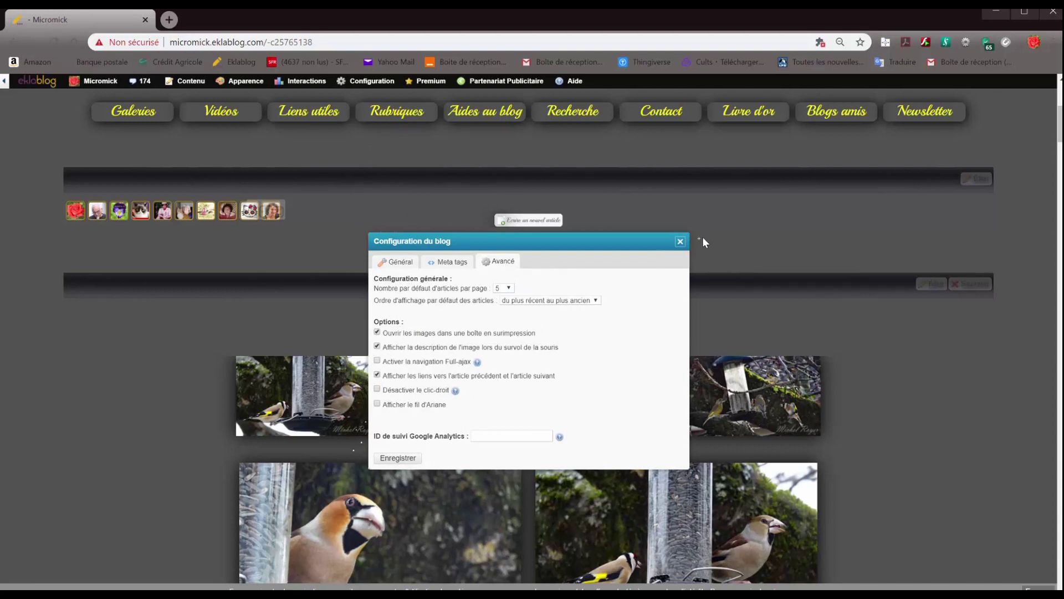
pyautogui.click(680, 241)
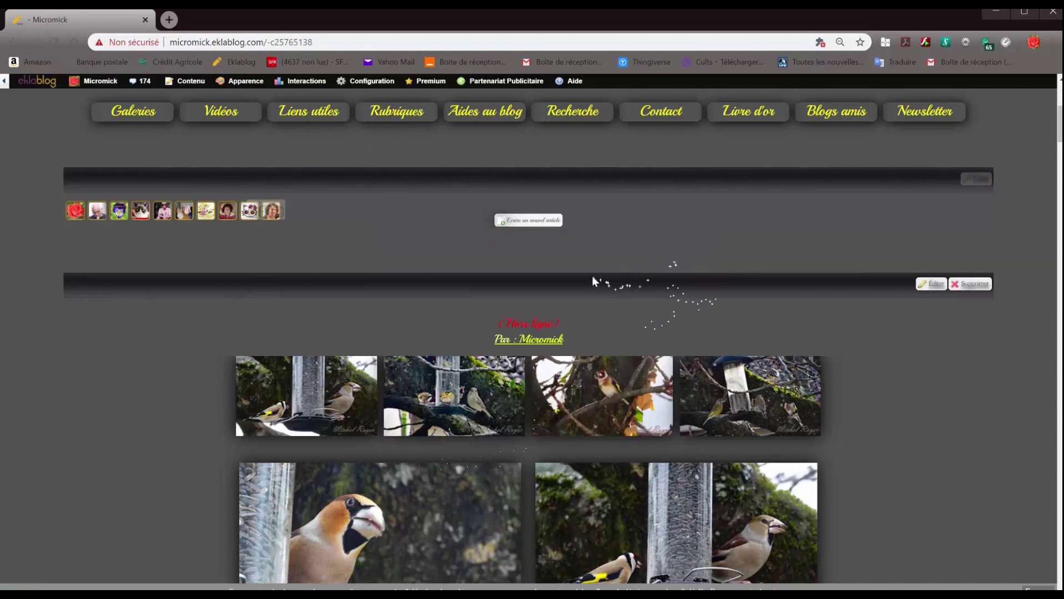
# Start a new article in a widened editing window with the editor toolbar in Expert mode
pyautogui.click(518, 220)
pyautogui.moveTo(496, 230); pyautogui.dragTo(285, 149)
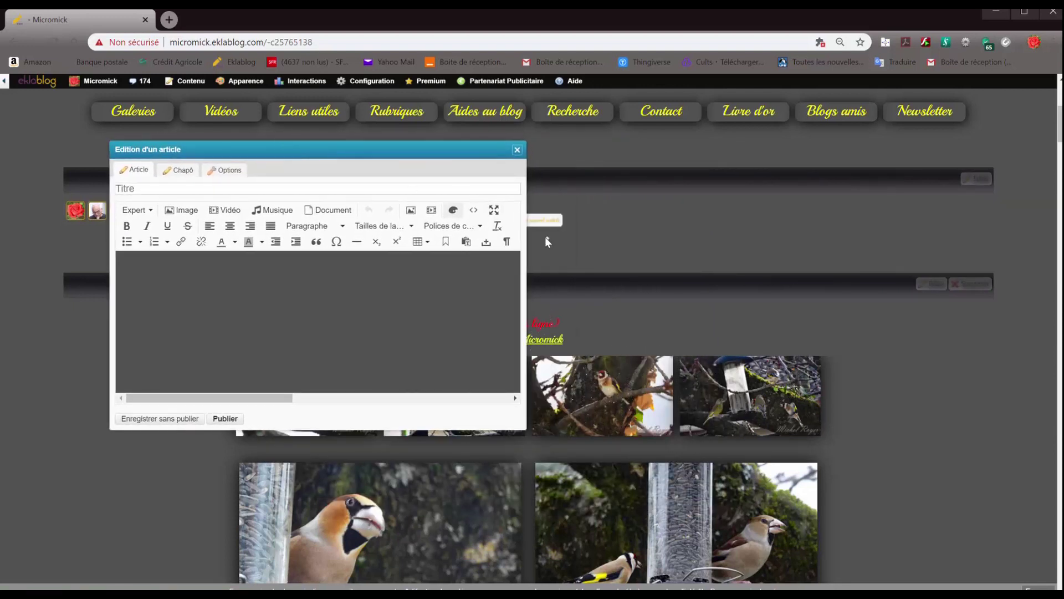
pyautogui.moveTo(527, 242); pyautogui.dragTo(987, 242)
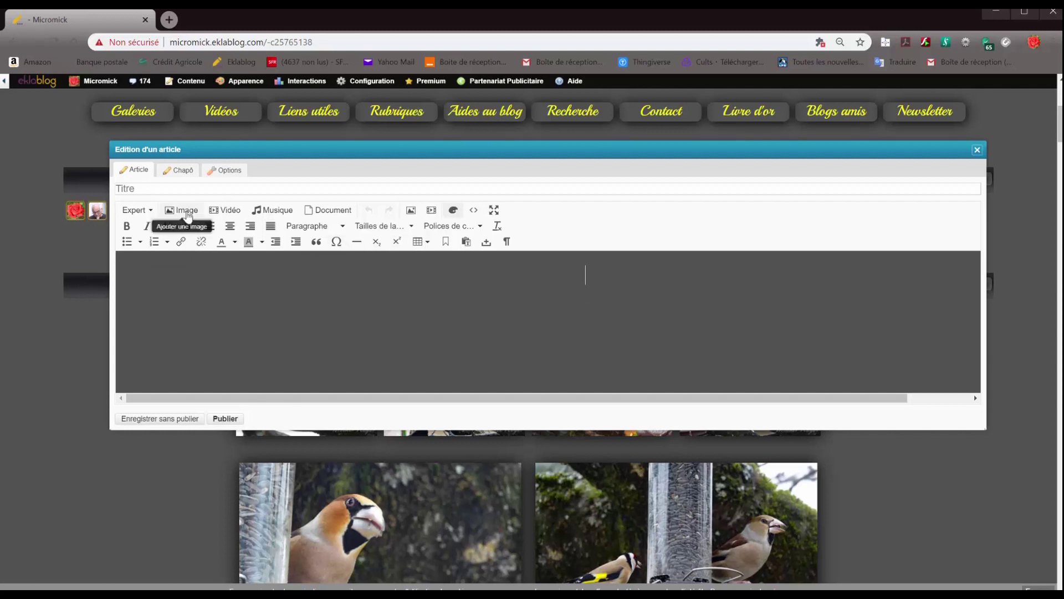
pyautogui.click(134, 210)
pyautogui.click(142, 262)
# Insert a table with two columns and one row into the article body
pyautogui.click(422, 246)
pyautogui.moveTo(446, 262)
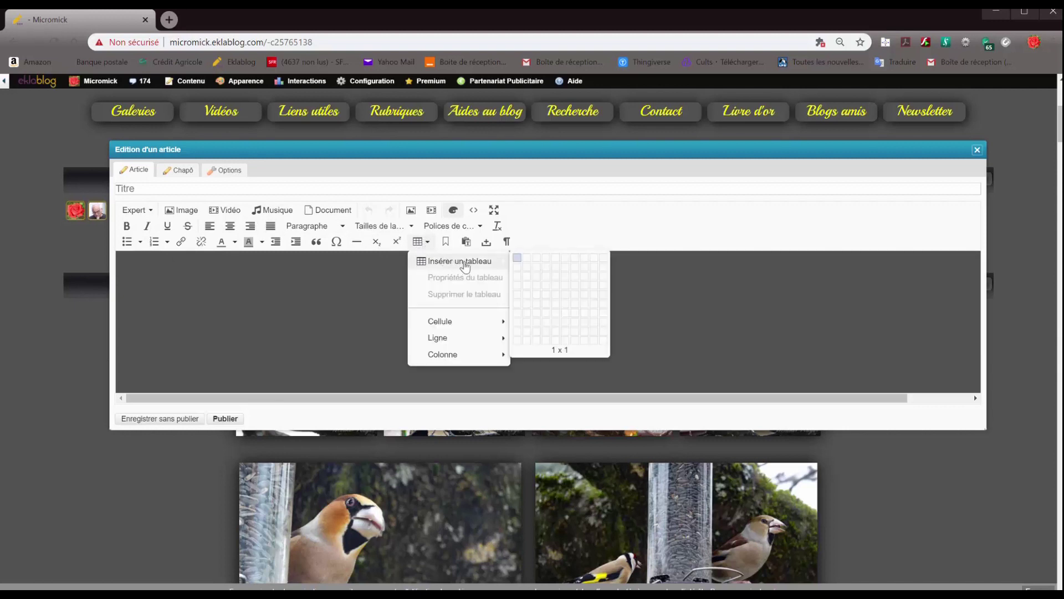
pyautogui.click(529, 261)
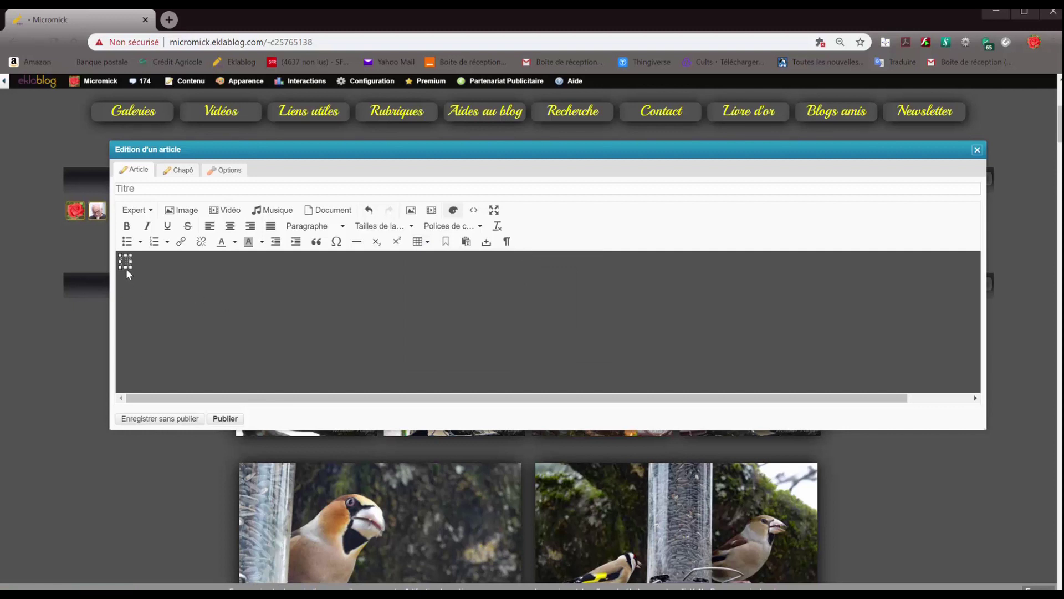
# Set the table's width to 1050 and its alignment to Centré in the table properties
pyautogui.click(428, 243)
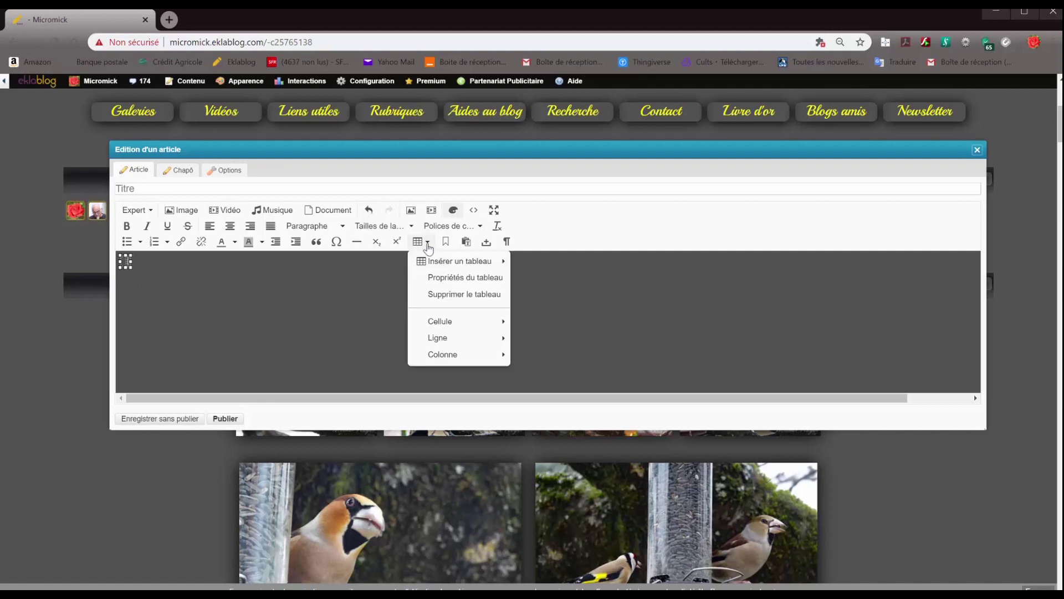
pyautogui.click(448, 278)
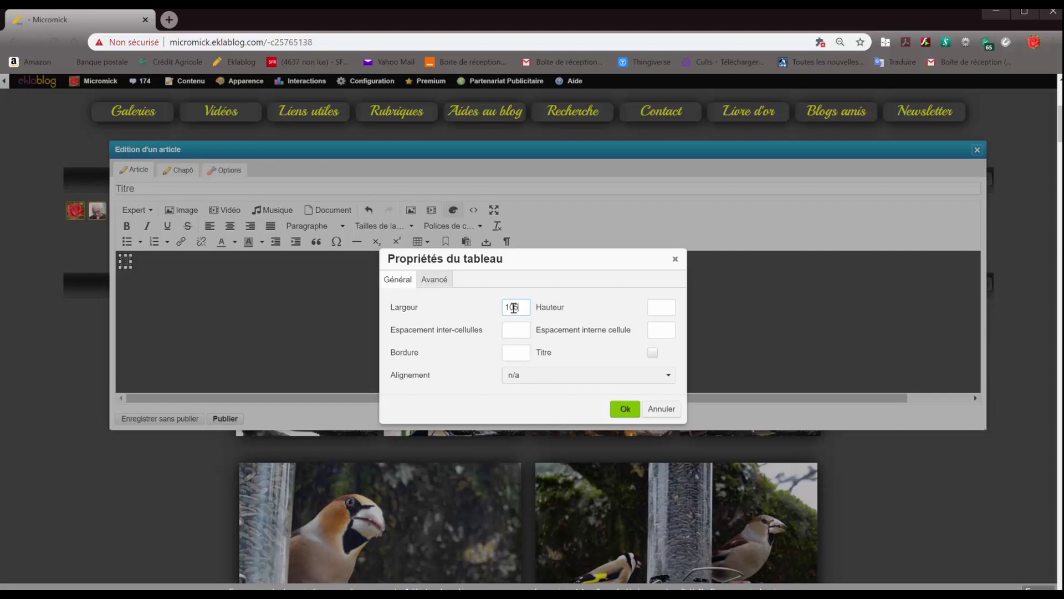
pyautogui.click(526, 381)
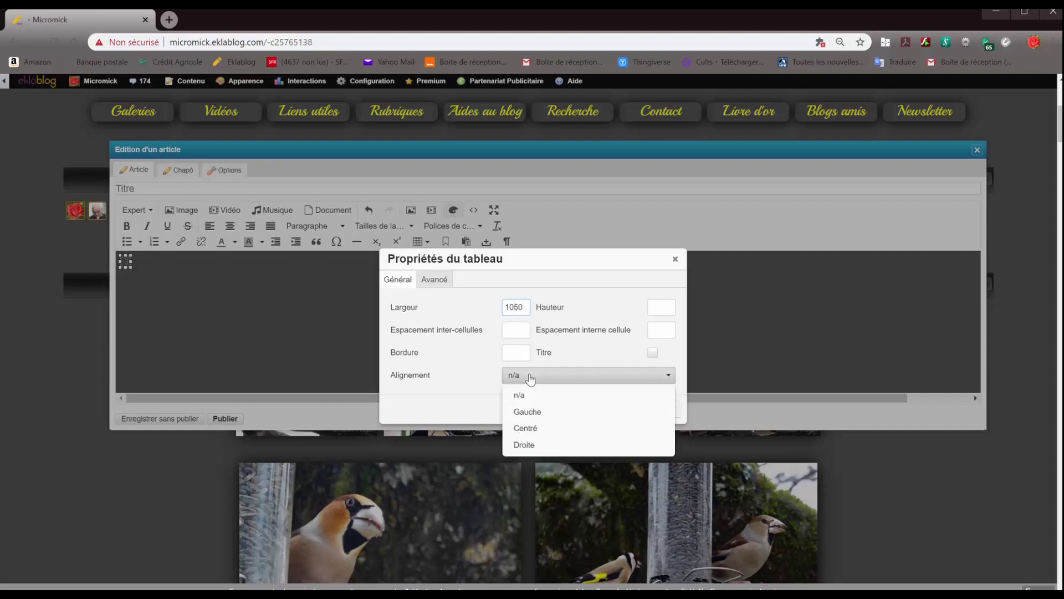
pyautogui.click(527, 429)
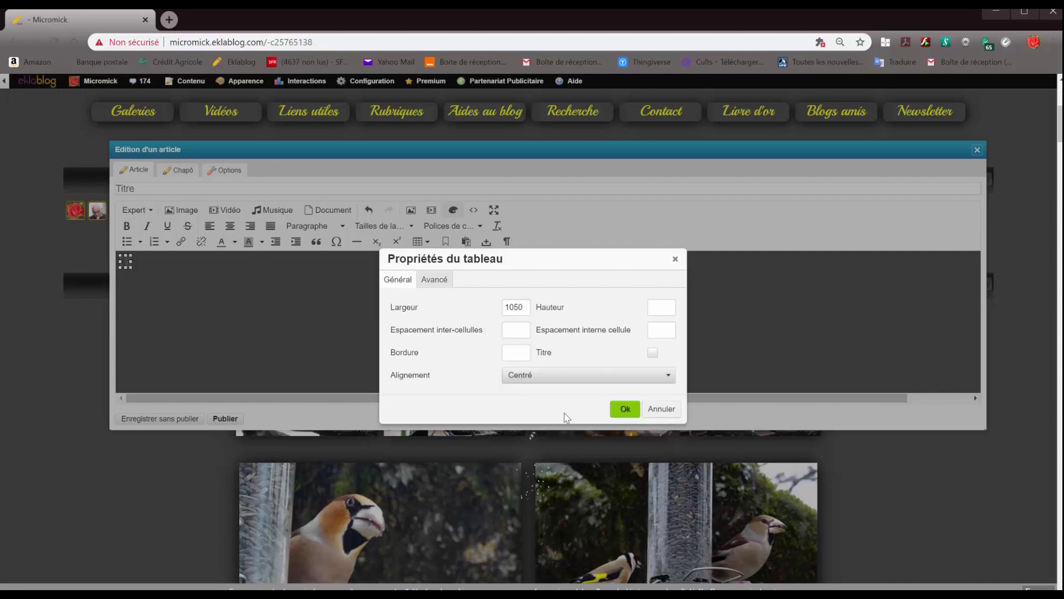
pyautogui.click(623, 410)
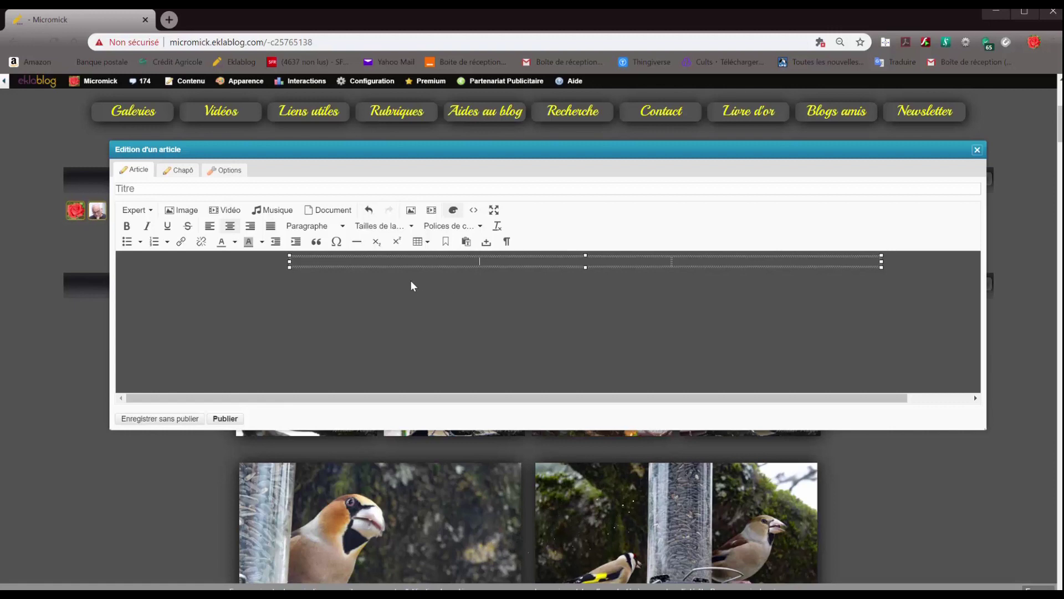
# Upload Chardonneret+Gros-bec-DSC04498.jpg into the table's first cell, resized to 500 x 282 with Centre alignment
pyautogui.click(189, 210)
pyautogui.click(418, 341)
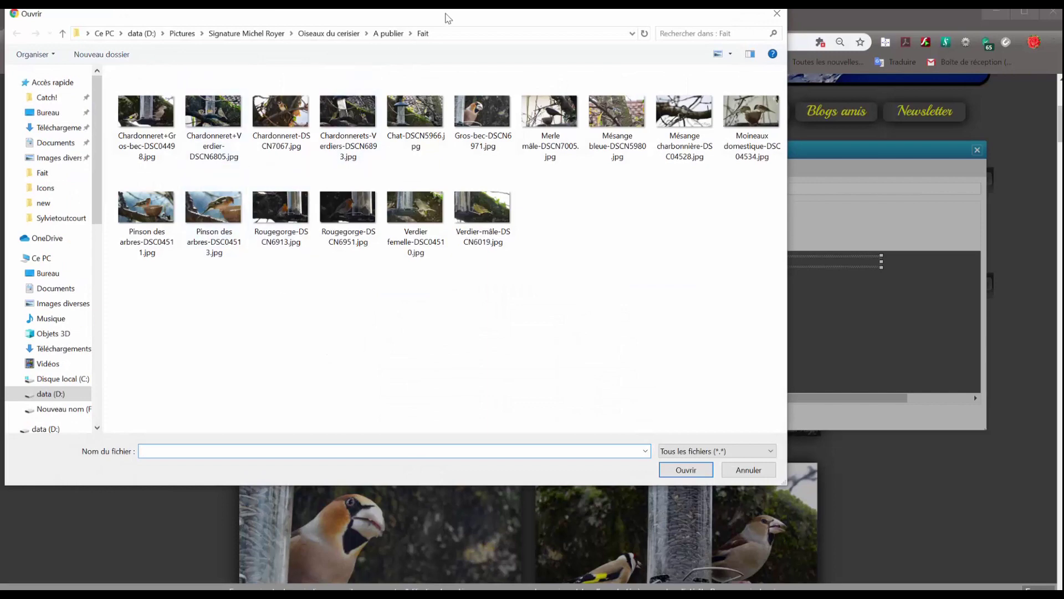
pyautogui.doubleClick(151, 118)
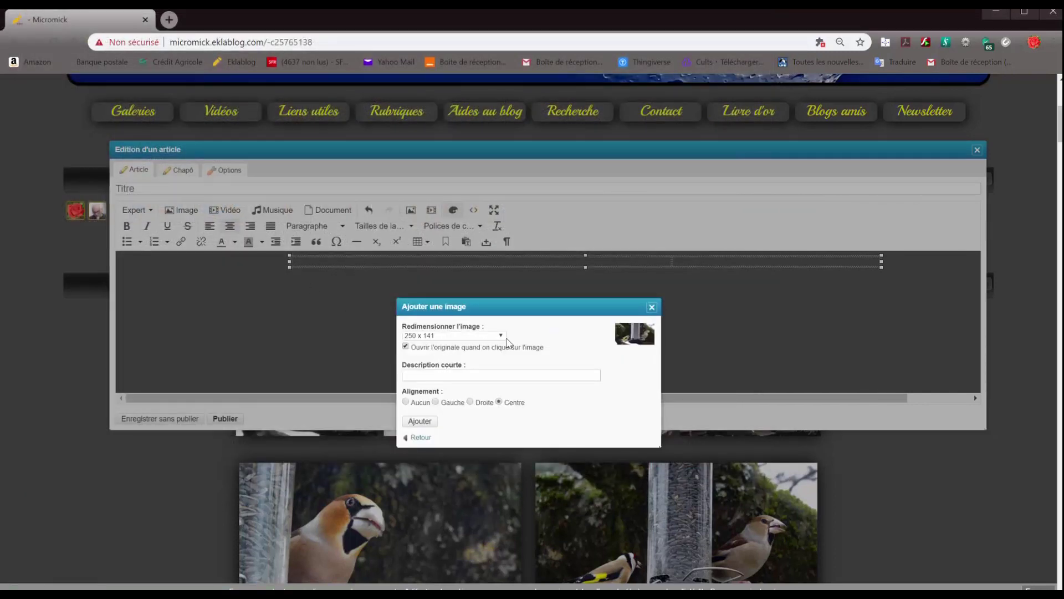
pyautogui.click(502, 337)
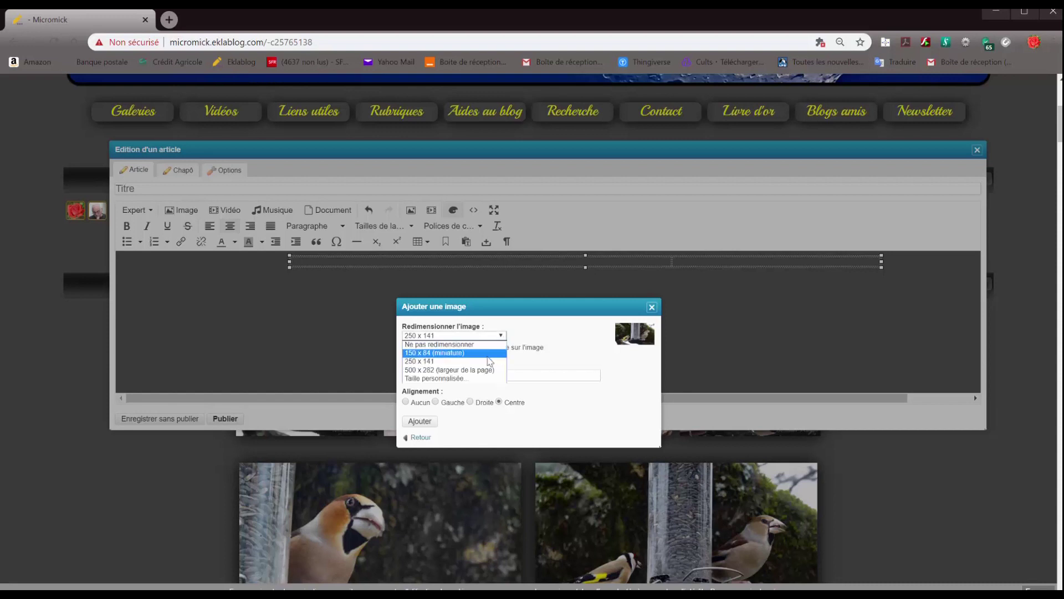
pyautogui.click(438, 372)
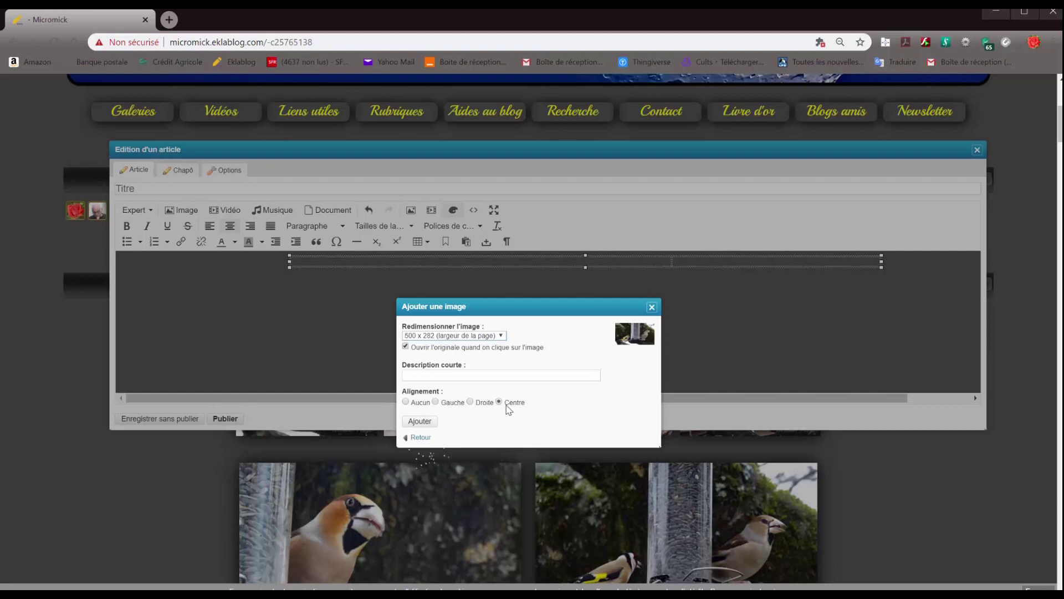
pyautogui.click(418, 423)
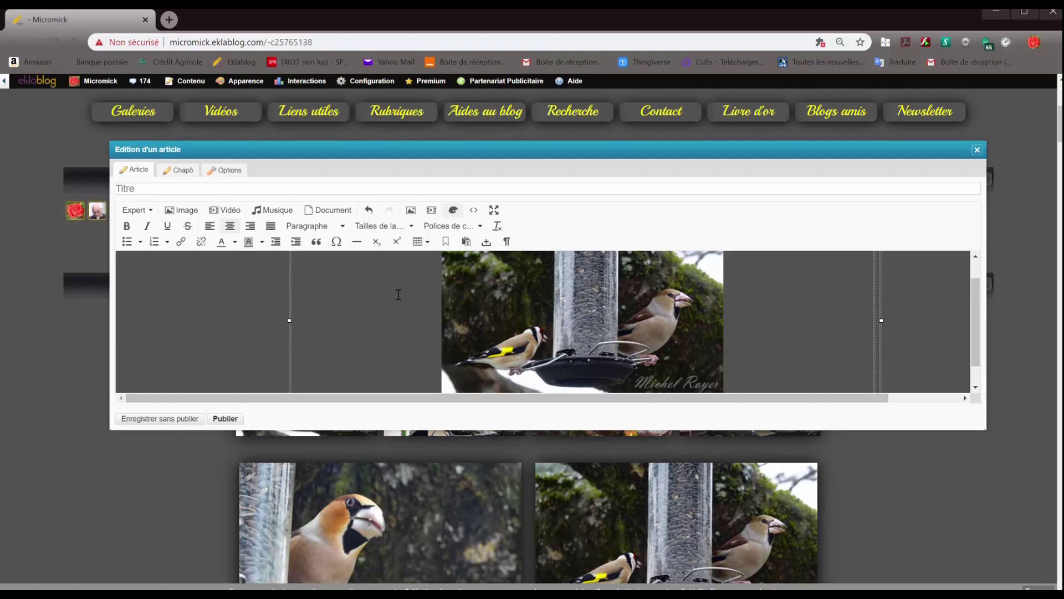
# Upload Chardonneret+Verdier-DSCN6805.jpg into the table's second cell and make the editing window tall enough to show both images
pyautogui.click(180, 212)
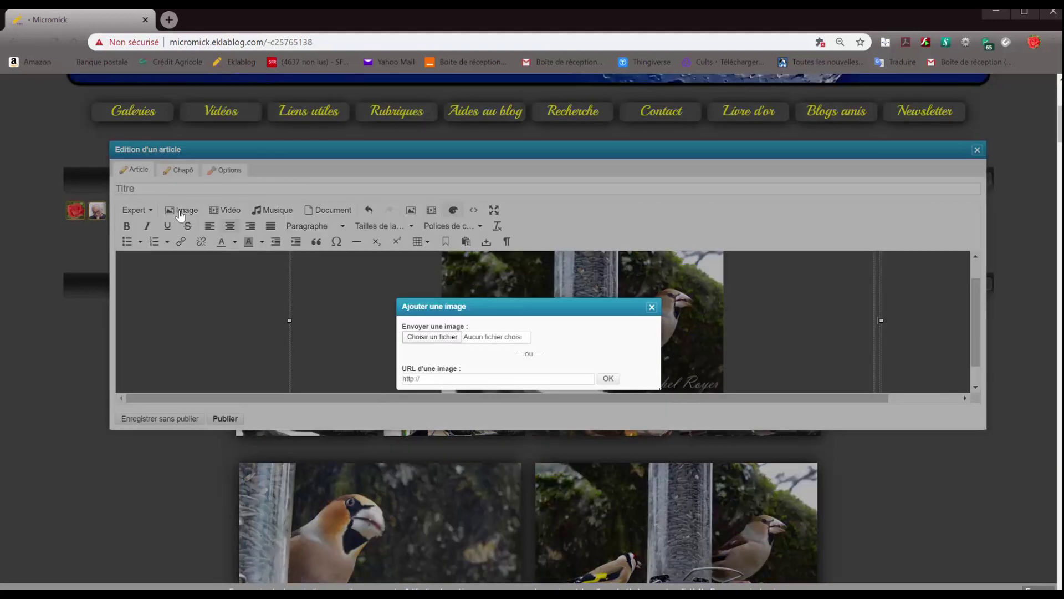
pyautogui.click(432, 337)
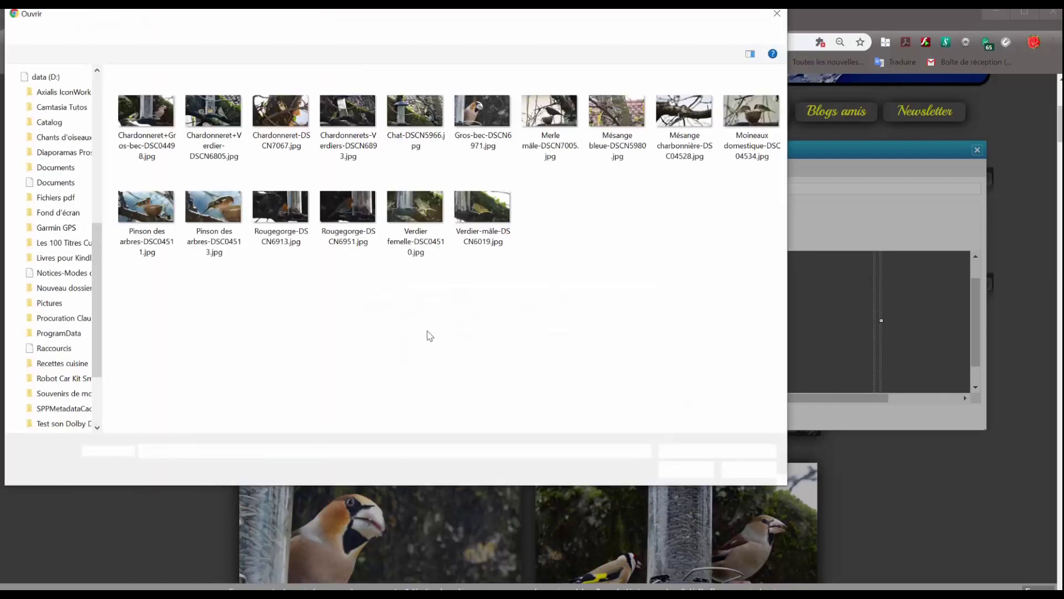
pyautogui.doubleClick(207, 114)
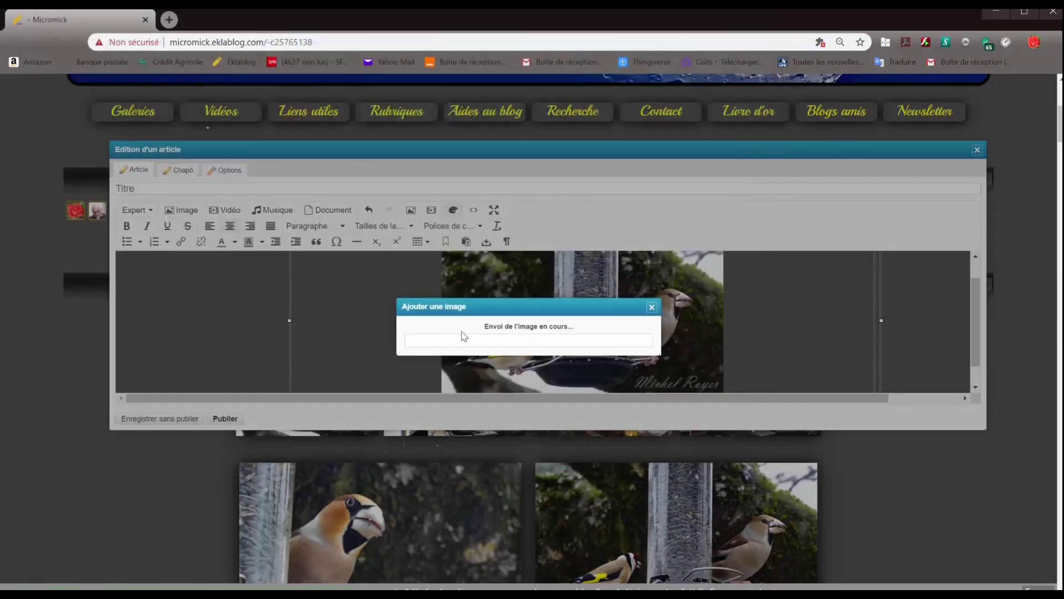
pyautogui.click(427, 421)
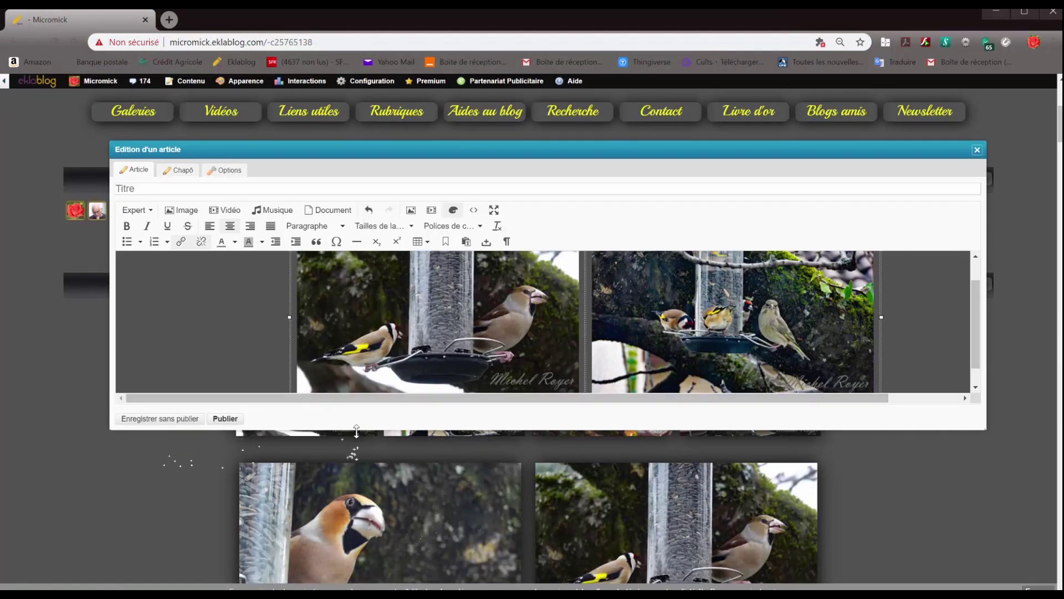
pyautogui.moveTo(356, 431); pyautogui.dragTo(356, 496)
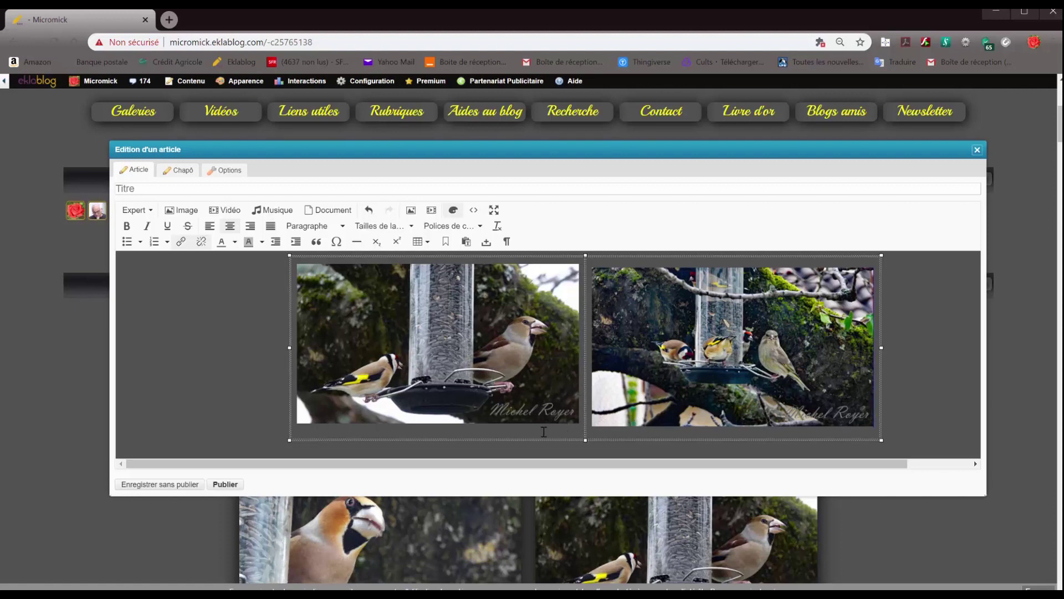
# Save the article without publishing and check how the two images line up on the page behind the editor
pyautogui.click(178, 486)
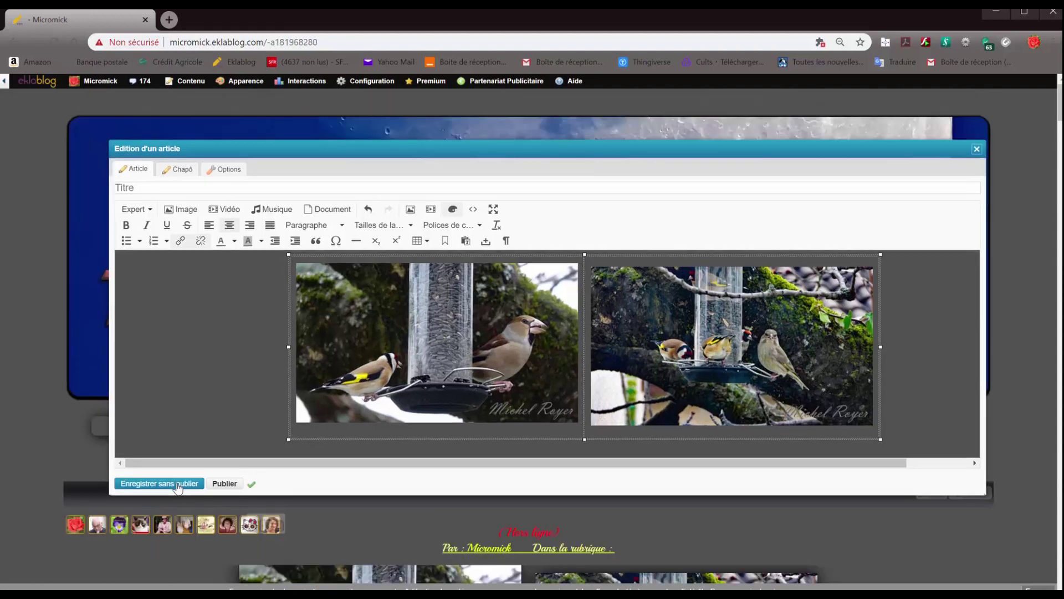
pyautogui.moveTo(813, 147); pyautogui.dragTo(155, 101)
pyautogui.scroll(-3, 634, 497)
pyautogui.scroll(-3, 641, 488)
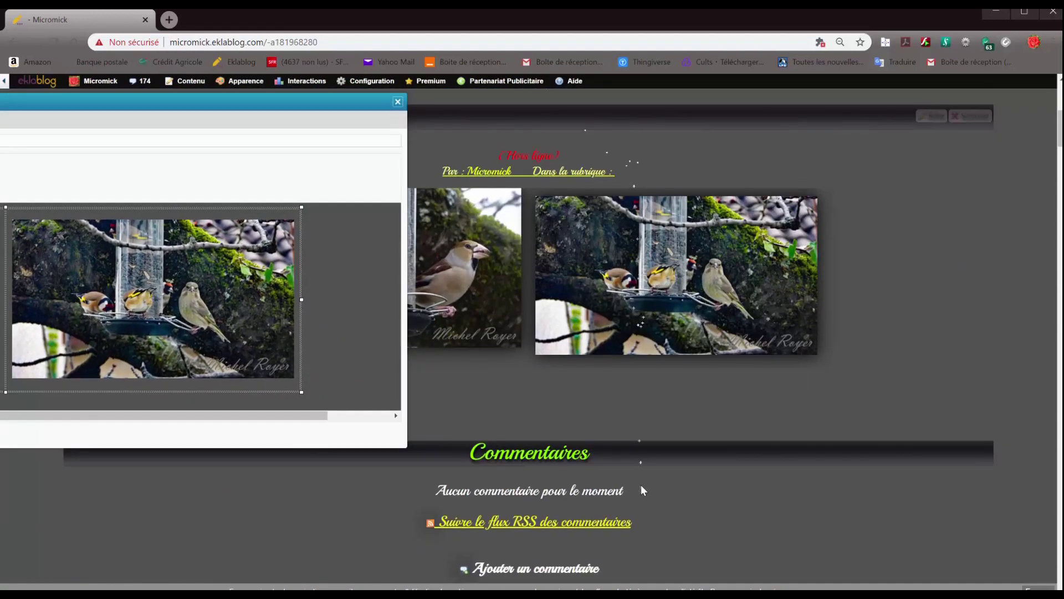
pyautogui.scroll(2, 641, 487)
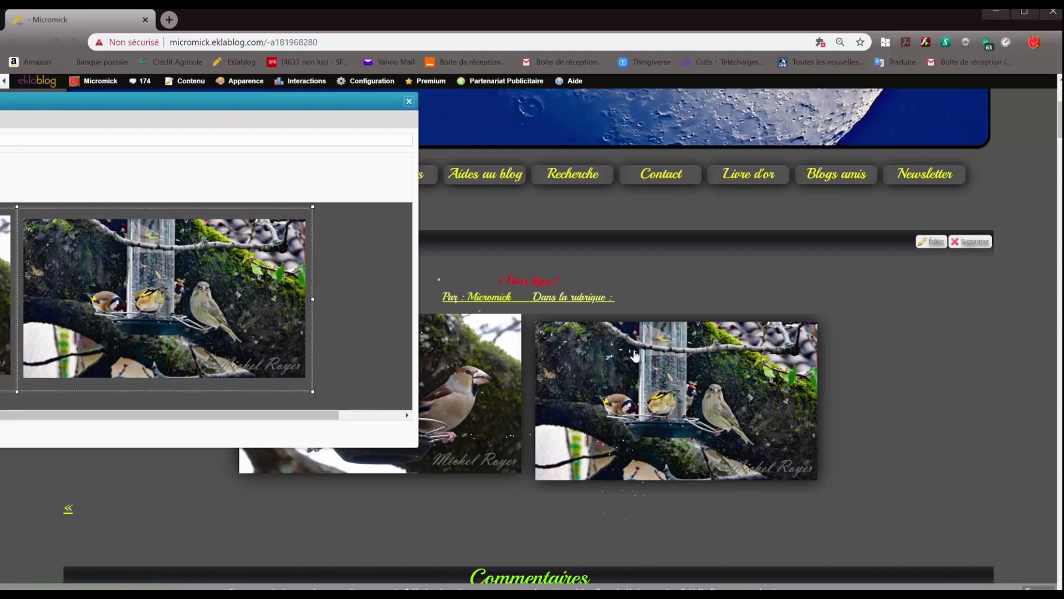
# Remove the empty line below the first image in its table cell to align both images vertically
pyautogui.moveTo(302, 95); pyautogui.dragTo(717, 171)
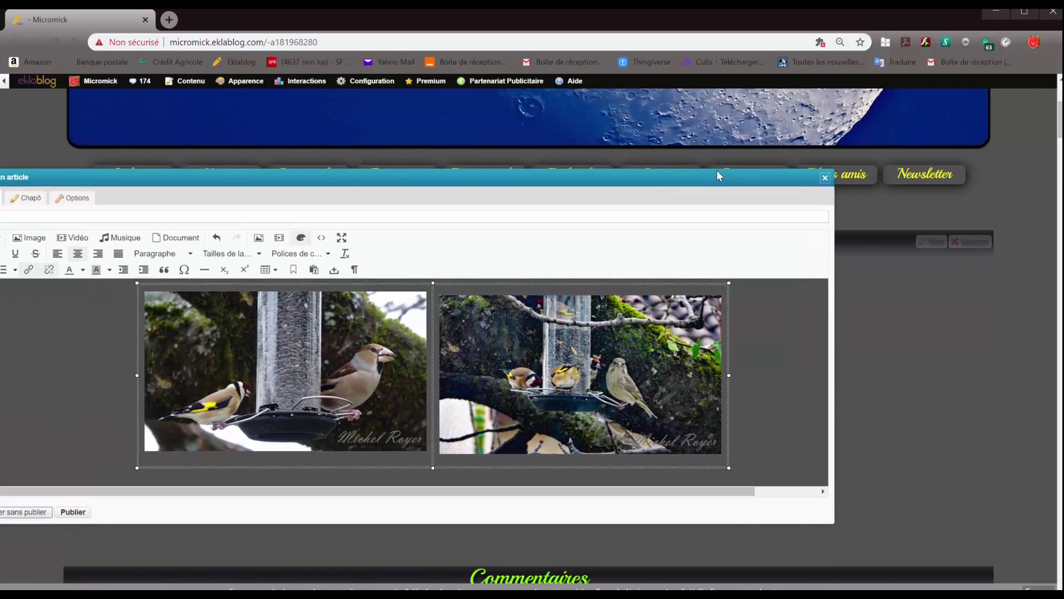
pyautogui.click(315, 460)
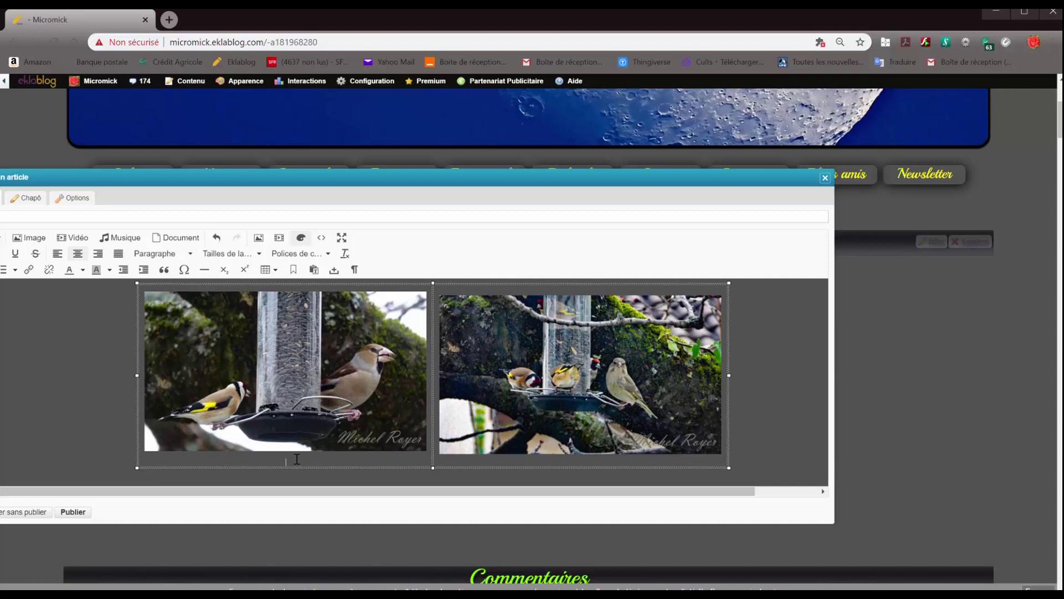
pyautogui.press('Return')
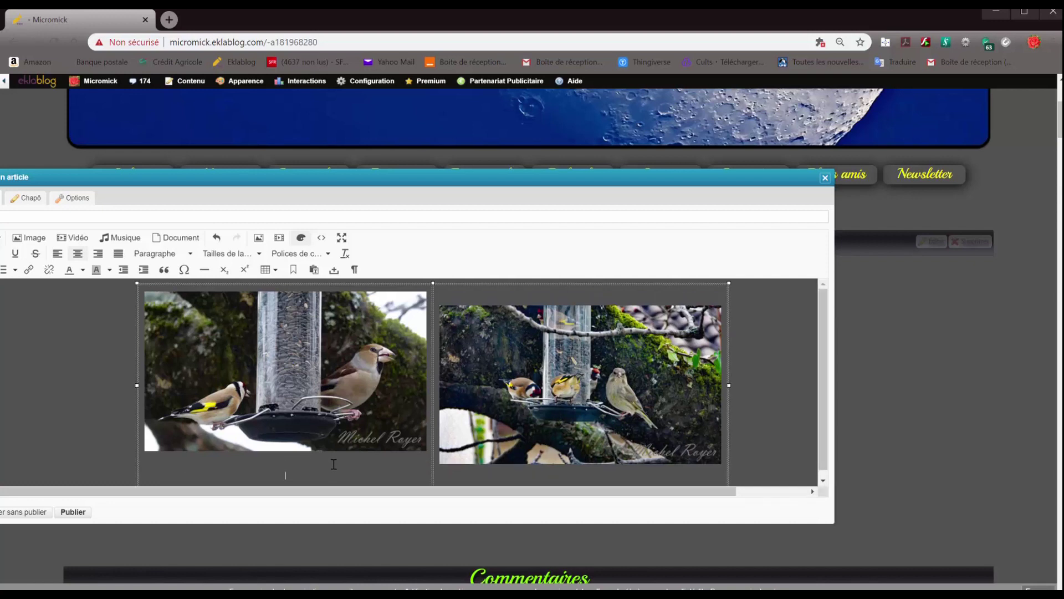
pyautogui.press('BackSpace')
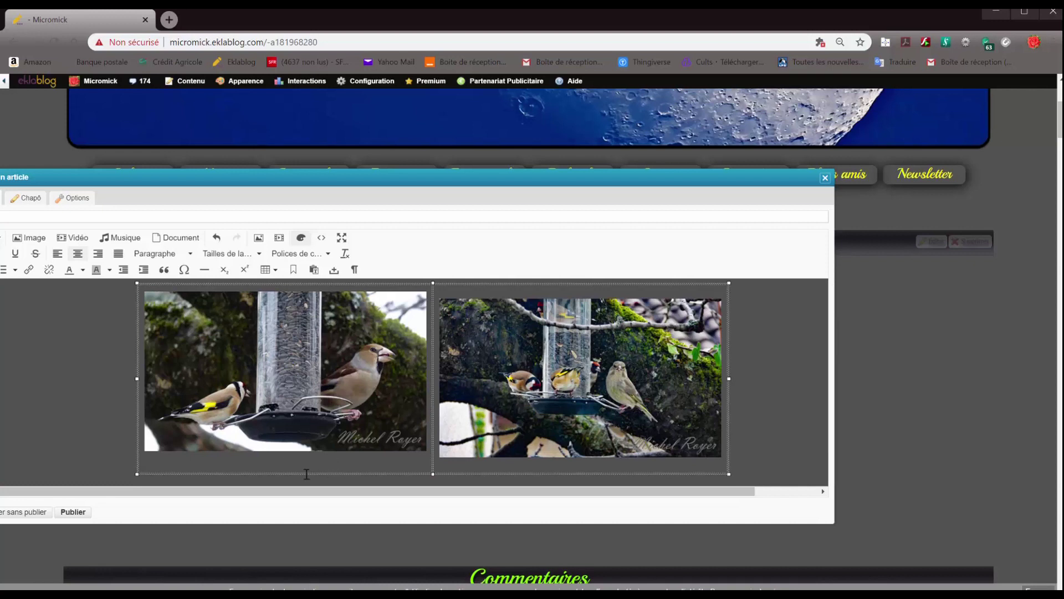
pyautogui.press('BackSpace')
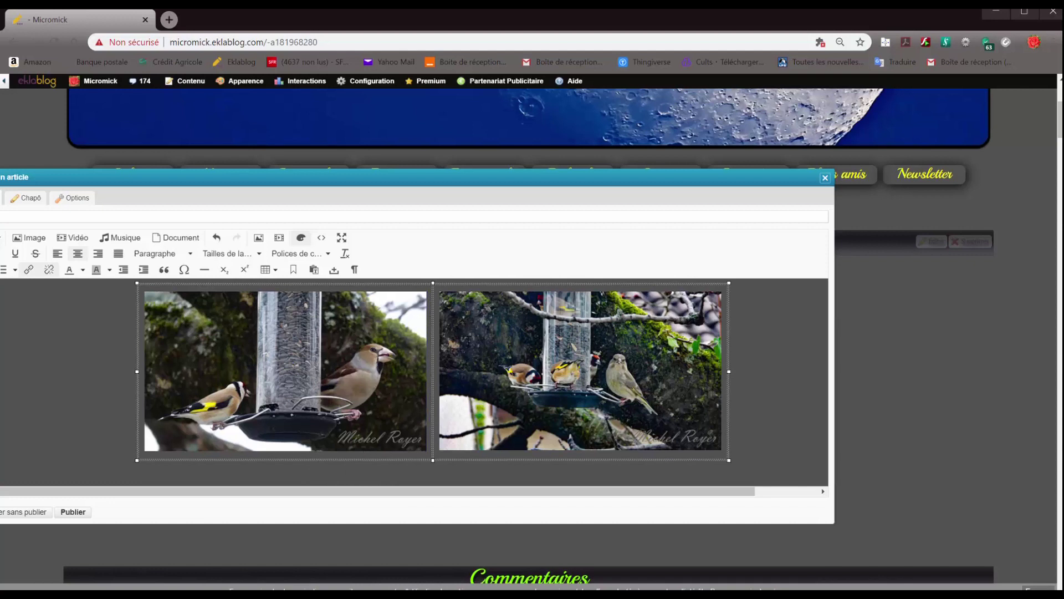
# Save the realigned article without publishing and recheck the image alignment on the page
pyautogui.moveTo(399, 183); pyautogui.dragTo(492, 182)
pyautogui.click(138, 508)
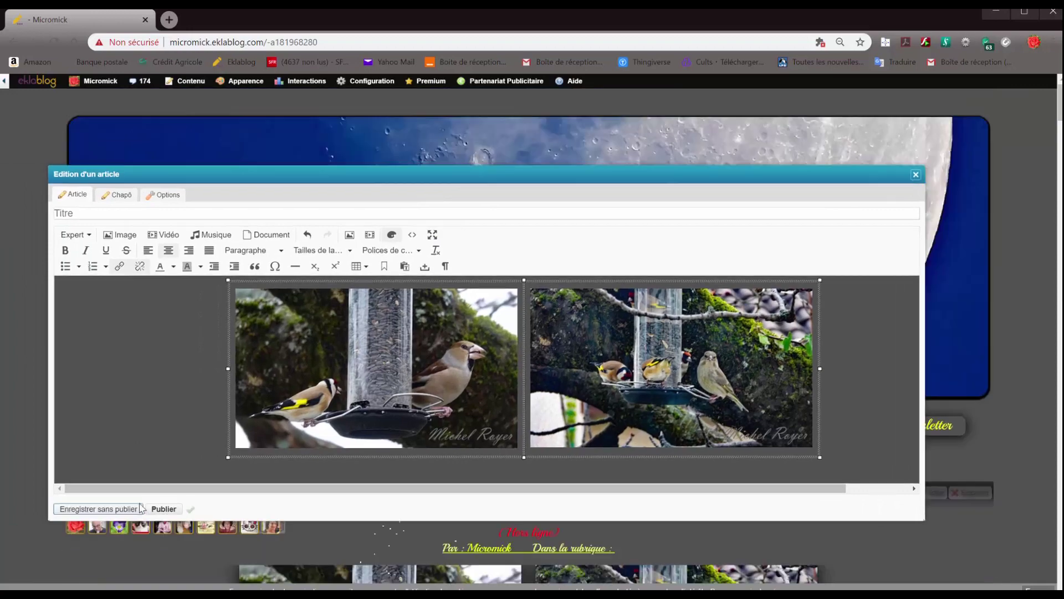
pyautogui.moveTo(756, 172); pyautogui.dragTo(102, 128)
pyautogui.scroll(-5, 482, 486)
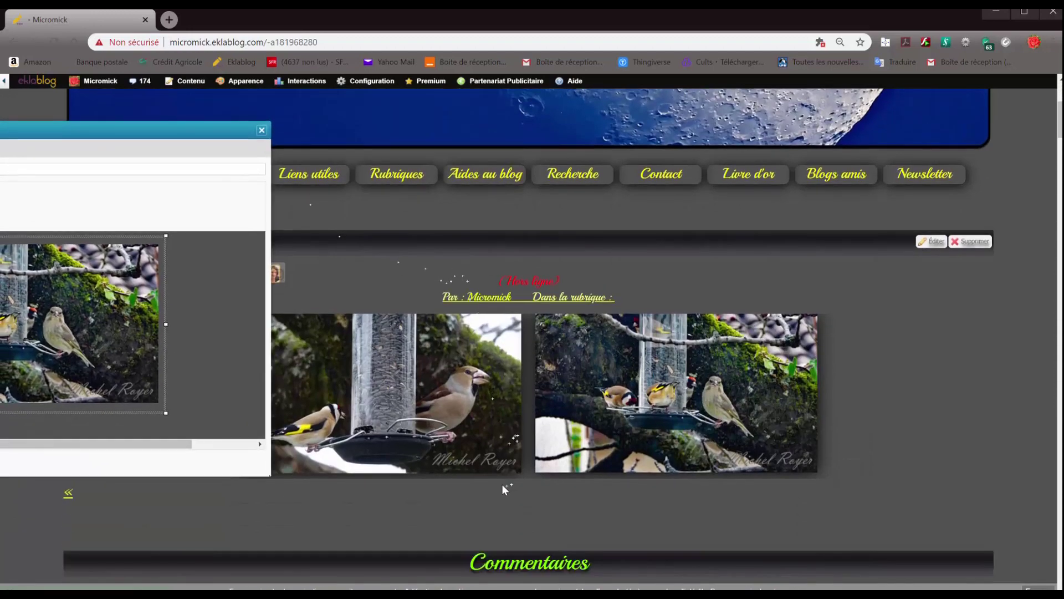
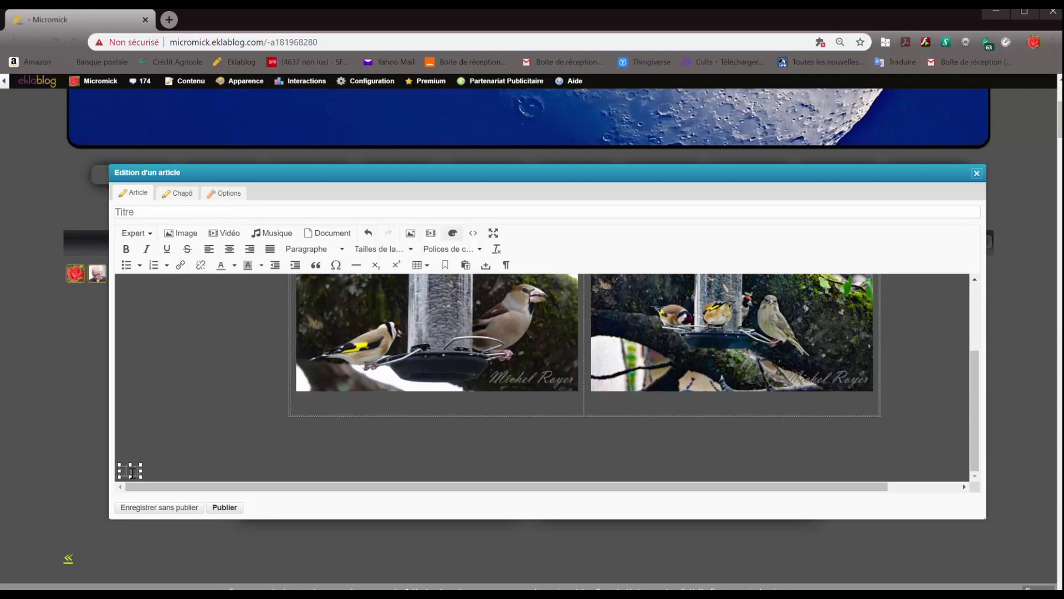
# Set the new four-column table's width to 1050 and its alignment to Centré
pyautogui.click(428, 266)
pyautogui.click(438, 305)
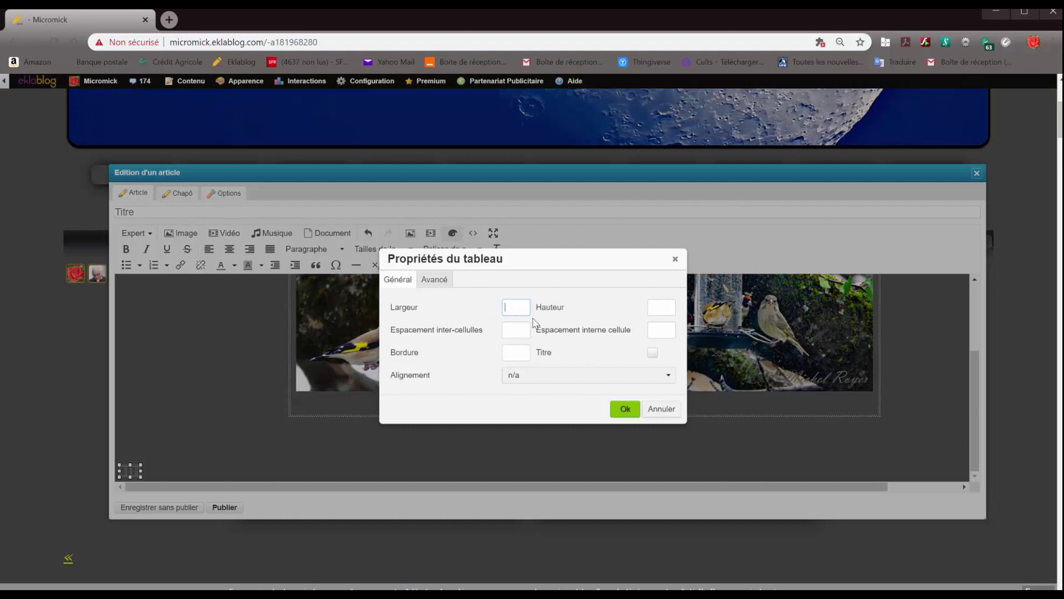
pyautogui.write('1050')
pyautogui.click(654, 381)
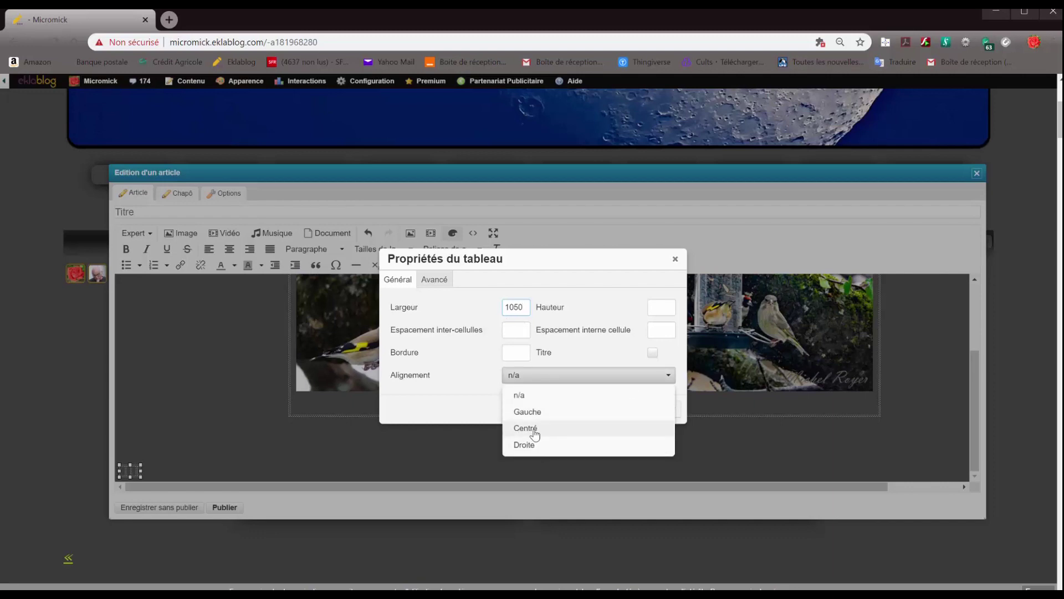
pyautogui.click(534, 430)
pyautogui.click(615, 415)
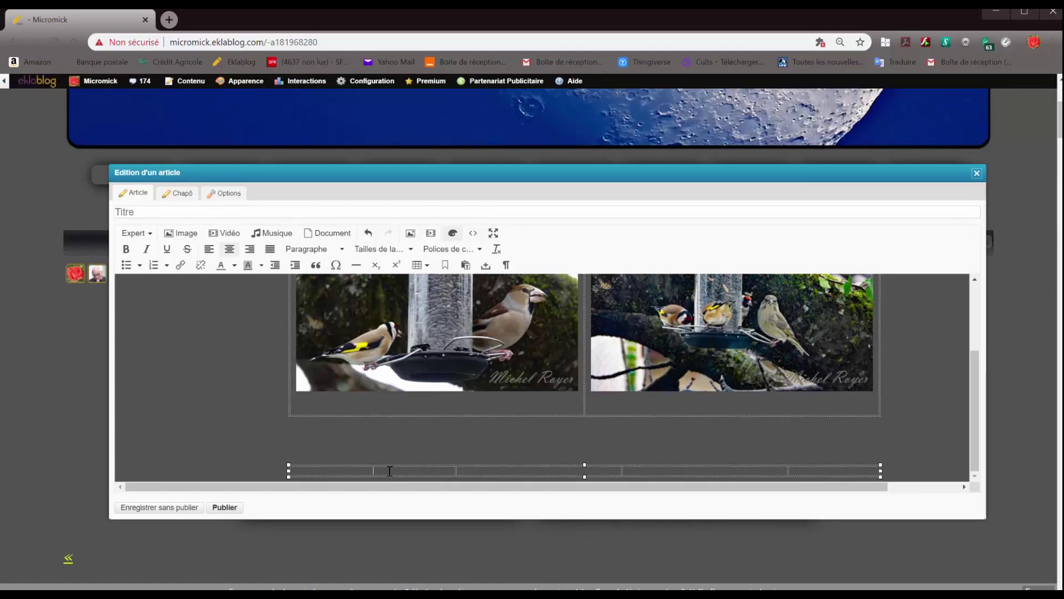
# Upload Chardonneret-DSCN7067.jpg at 250 x 141 into the four-column table's first cell and make the editing window taller
pyautogui.click(186, 235)
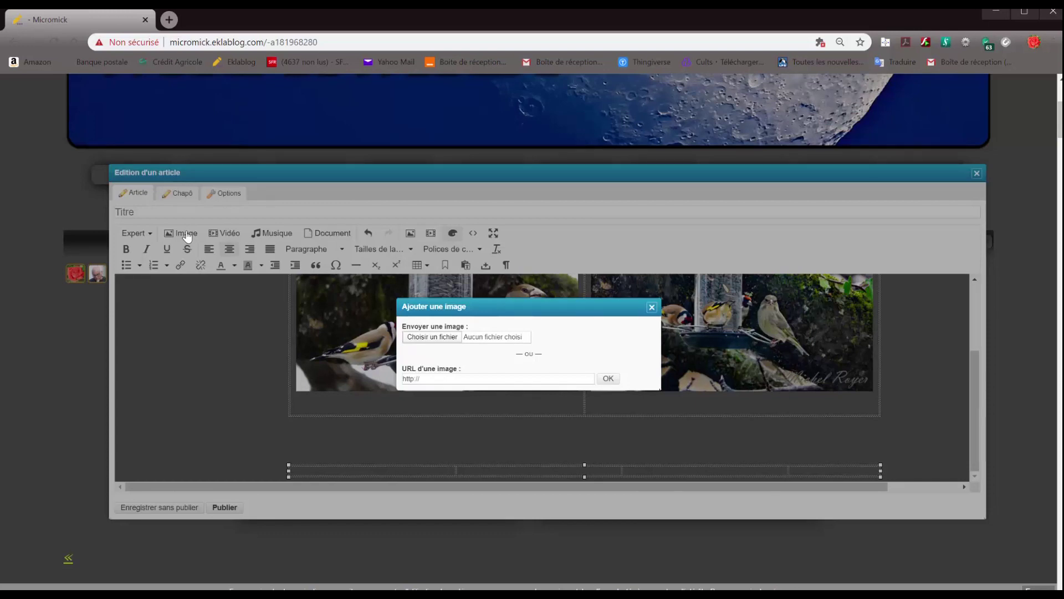
pyautogui.click(424, 337)
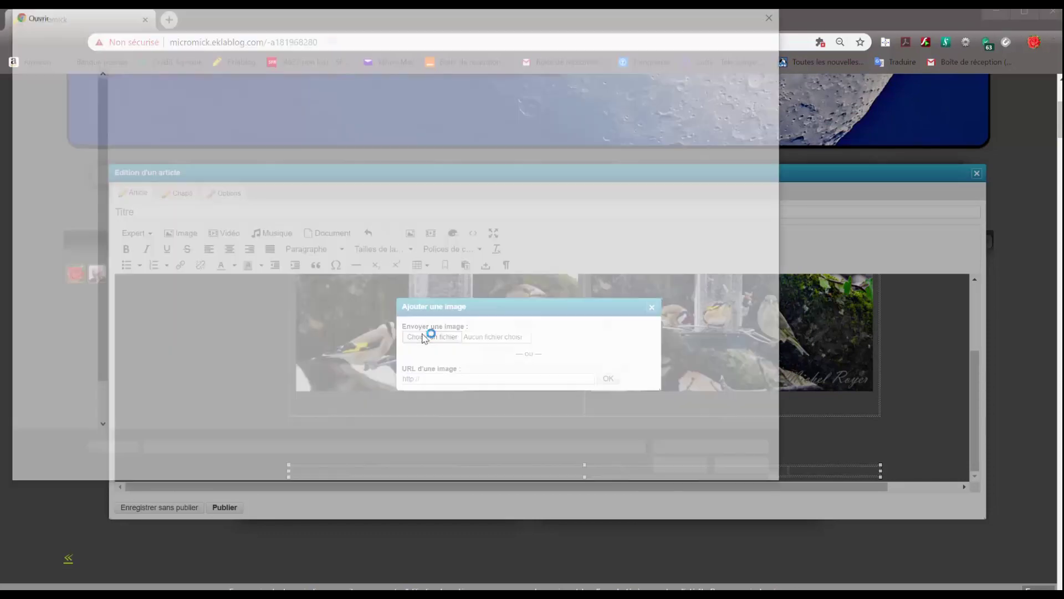
pyautogui.click(282, 112)
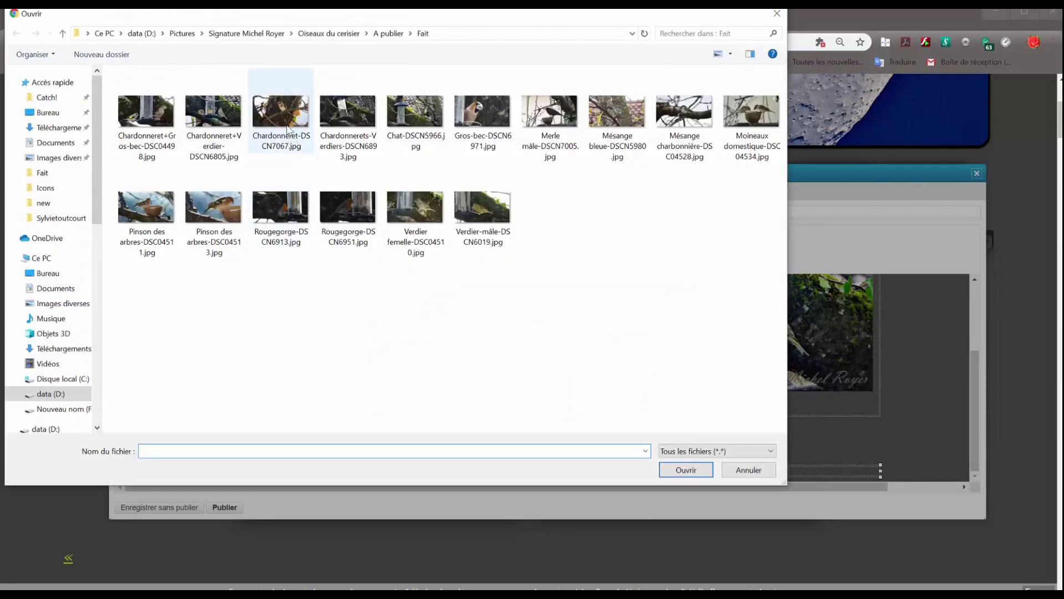
pyautogui.doubleClick(281, 111)
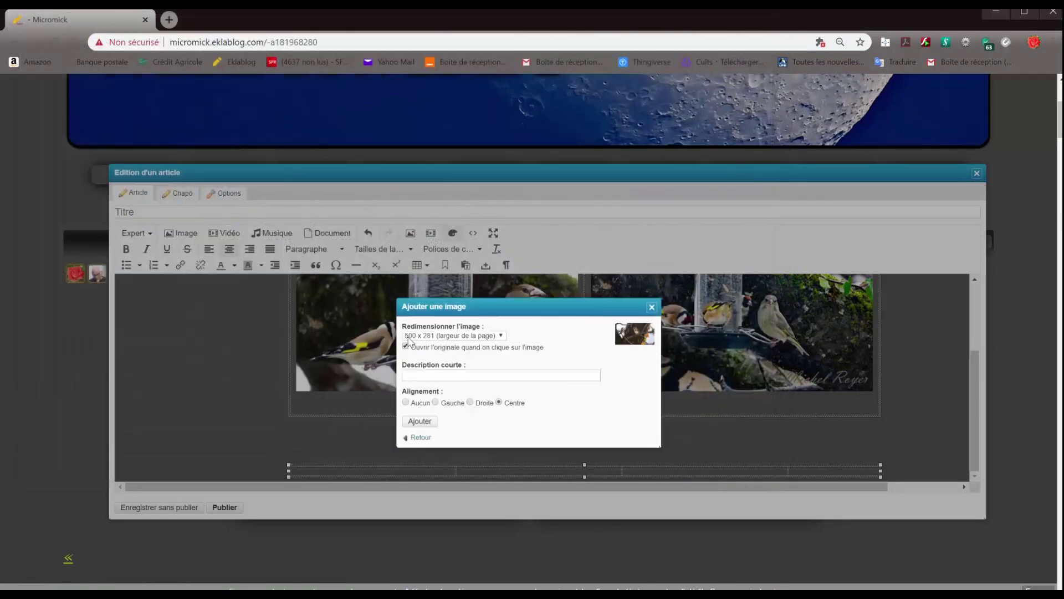
pyautogui.click(501, 336)
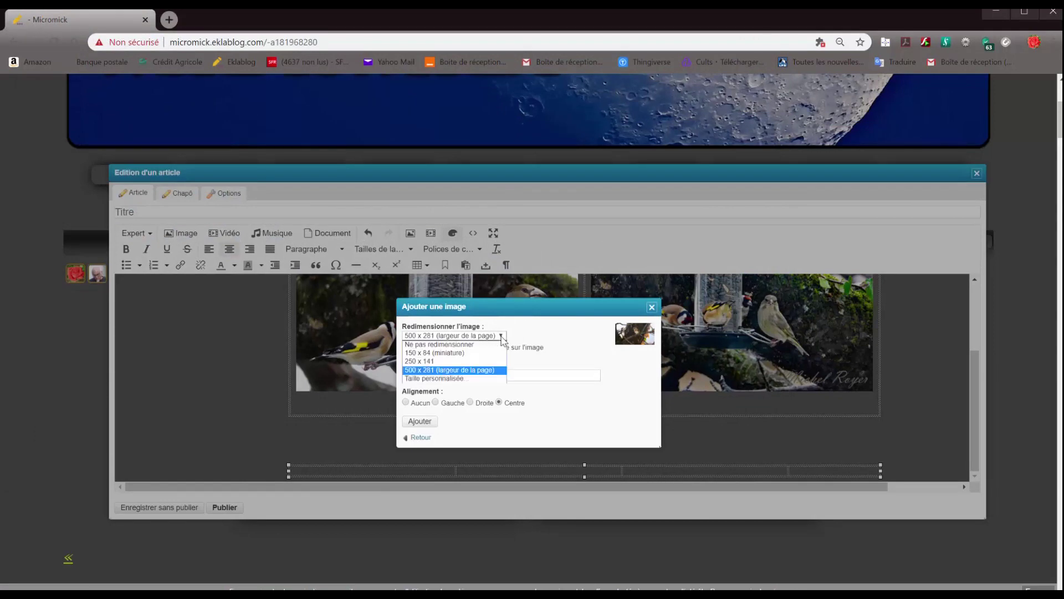
pyautogui.click(432, 361)
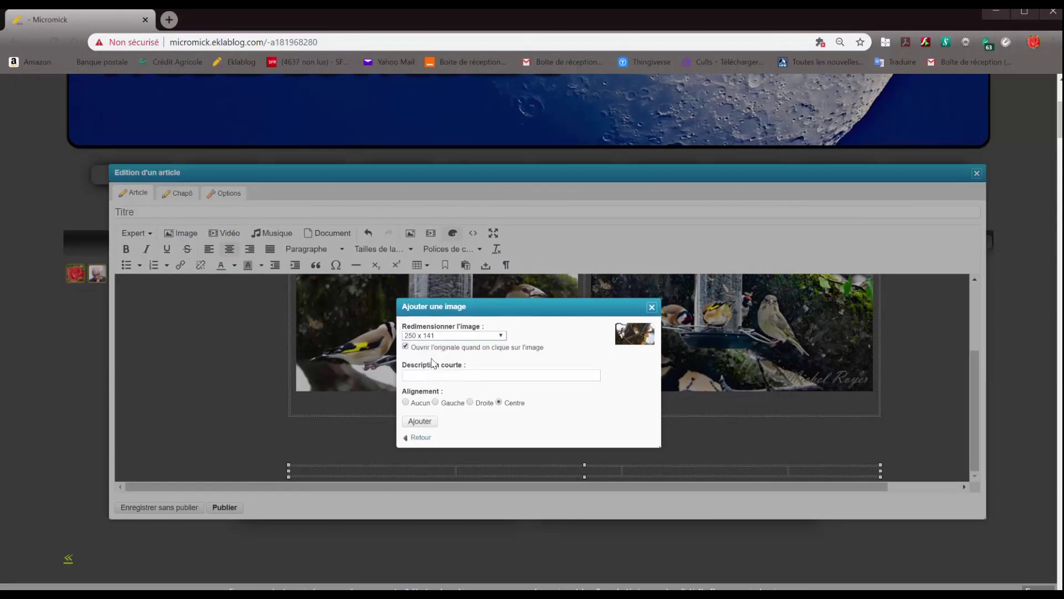
pyautogui.click(420, 422)
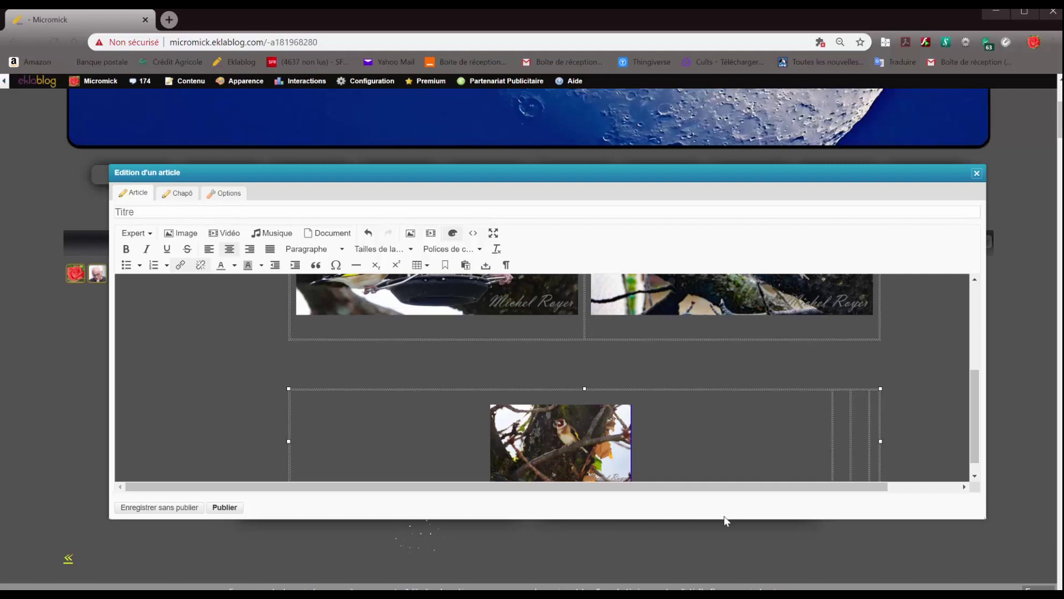
pyautogui.moveTo(724, 518); pyautogui.dragTo(724, 561)
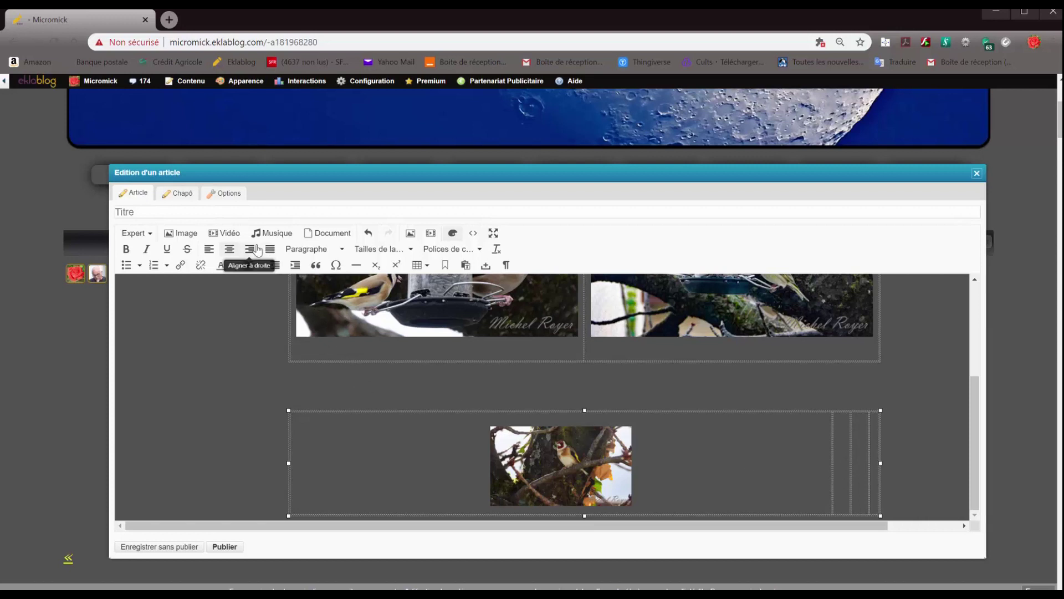
# Upload Chardonnerets-Verdiers-DSCN6893.jpg into the second cell of the four-column table
pyautogui.click(186, 234)
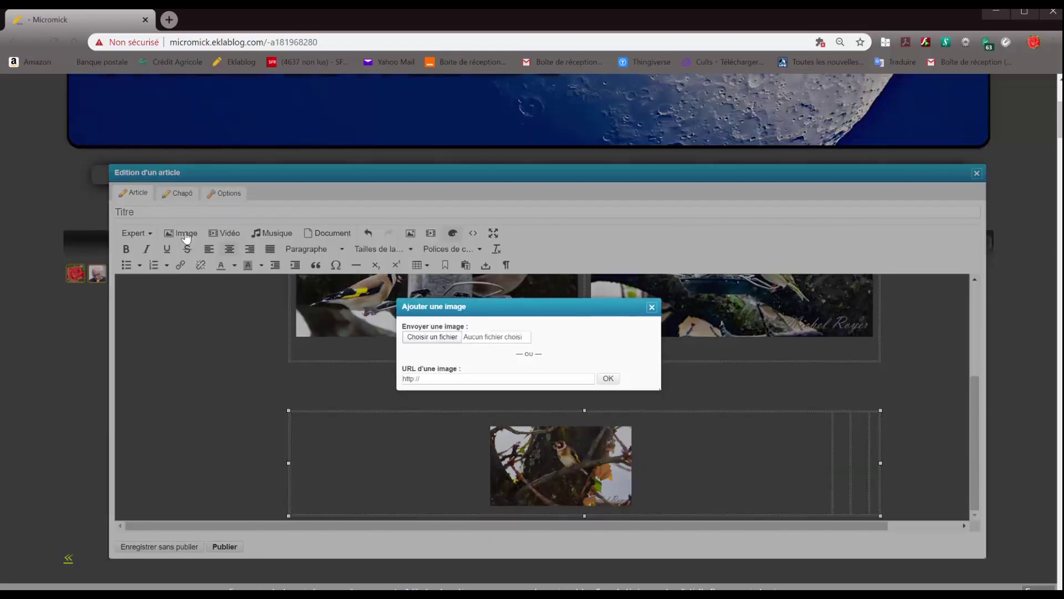
pyautogui.click(446, 341)
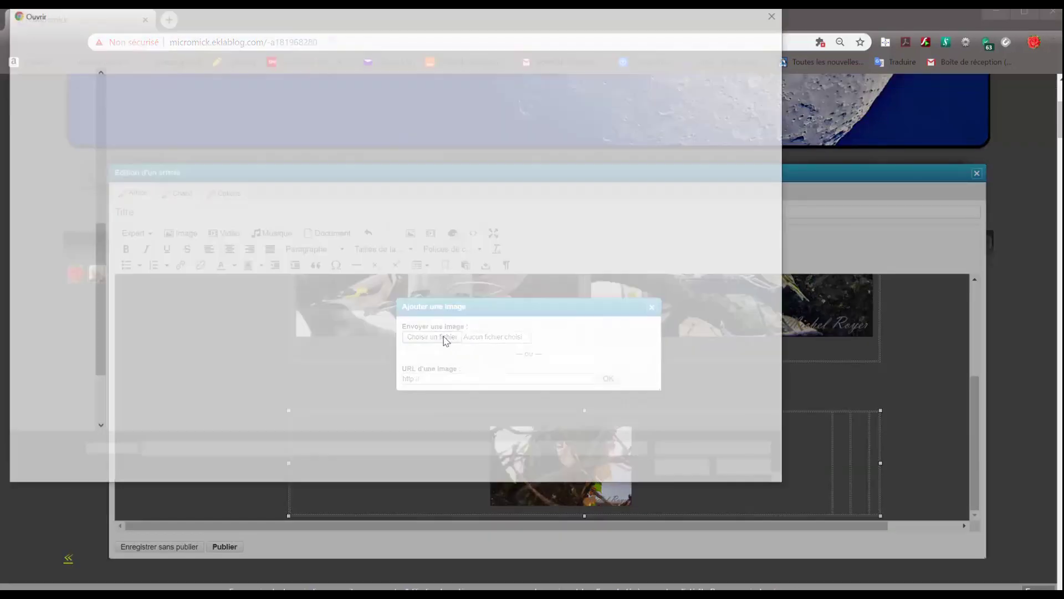
pyautogui.click(347, 110)
pyautogui.doubleClick(347, 109)
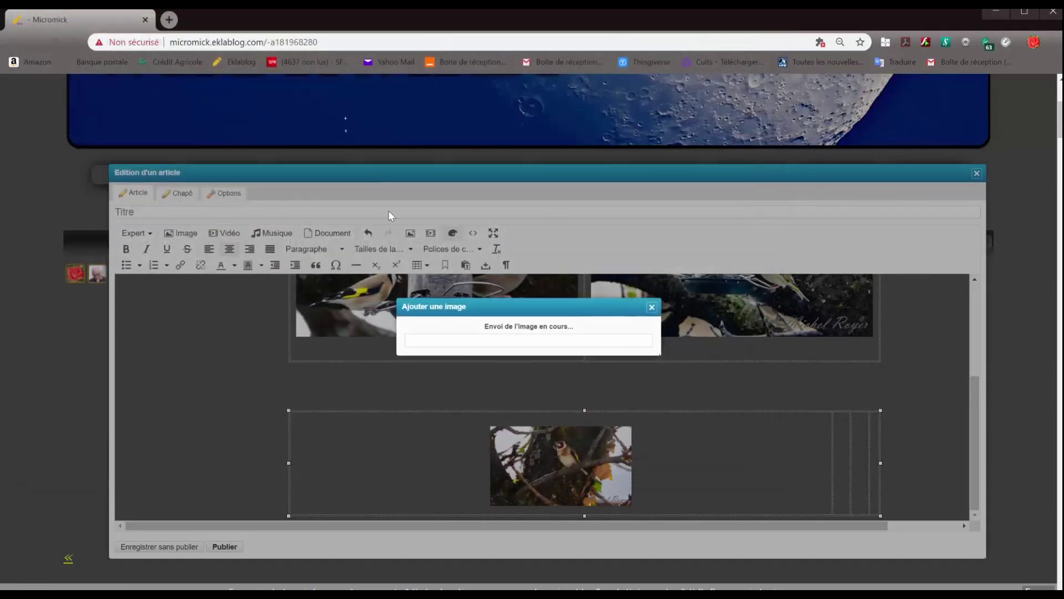
pyautogui.click(419, 422)
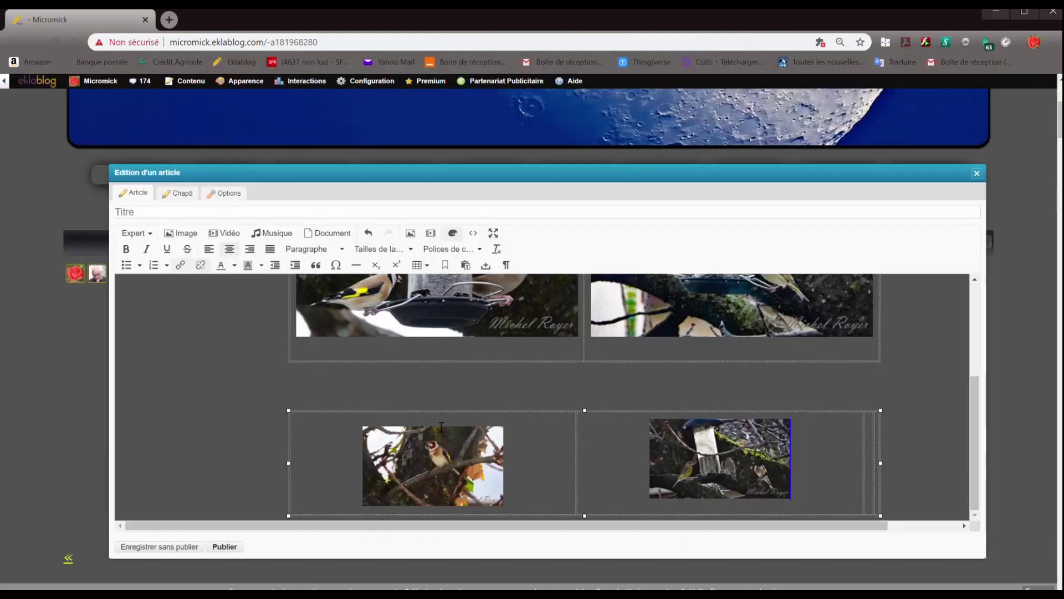
# Upload Chat-DSCN5966.jpg into the third cell of the four-column table
pyautogui.click(868, 470)
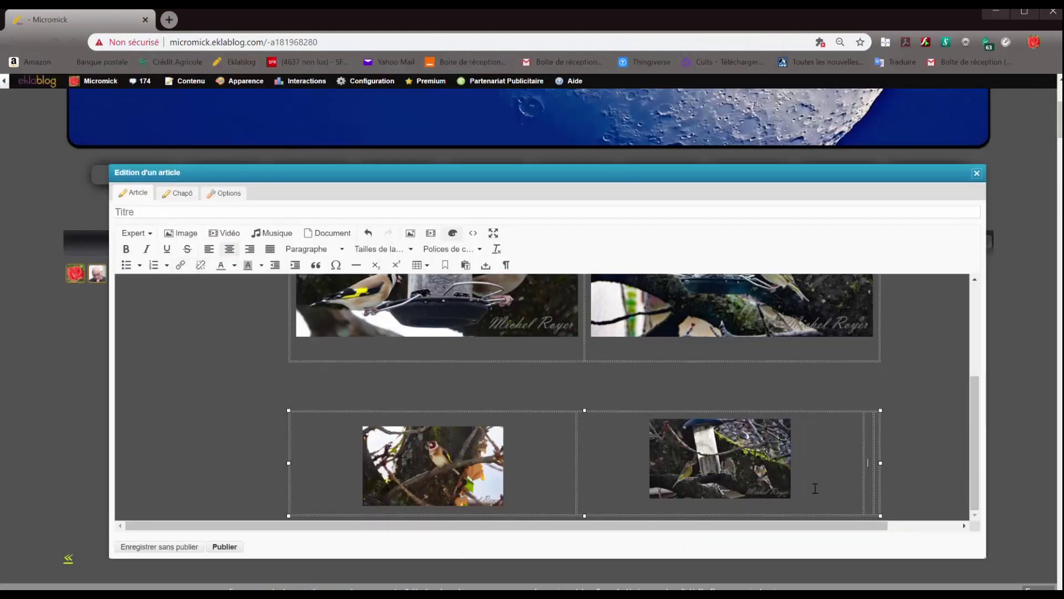
pyautogui.click(186, 234)
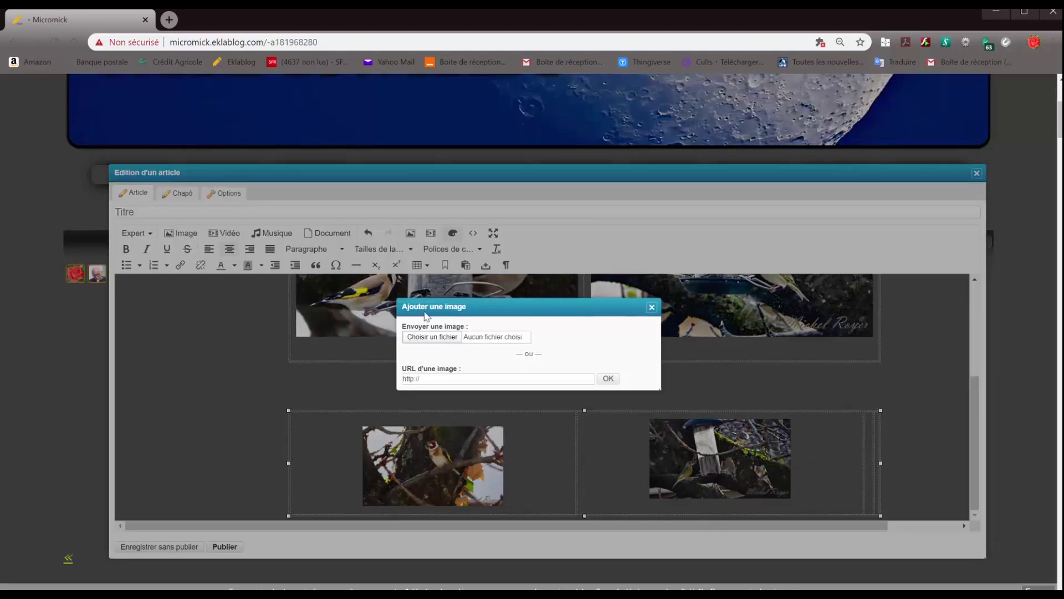
pyautogui.click(441, 338)
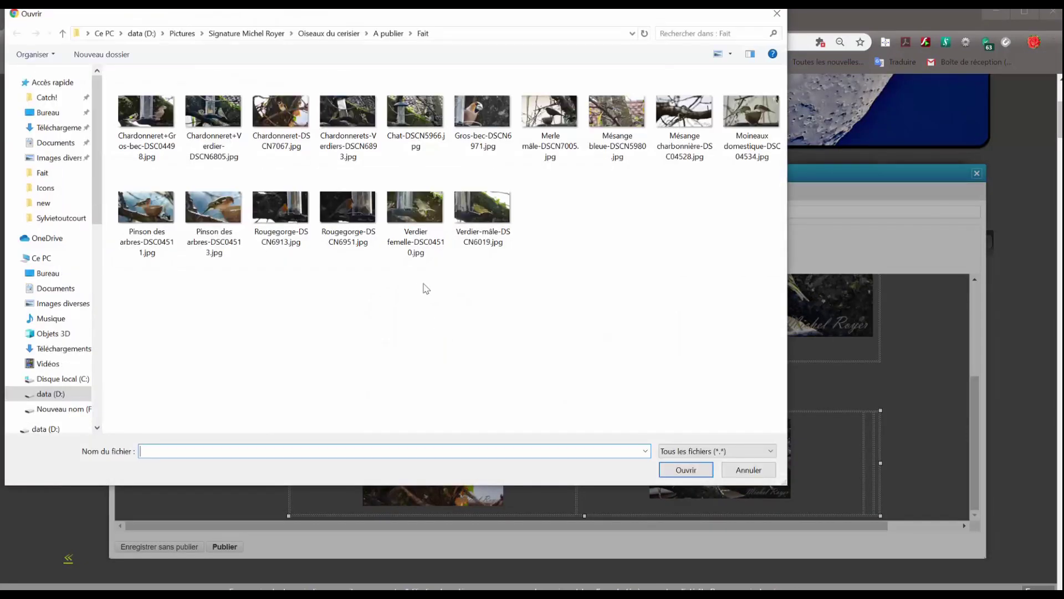
pyautogui.doubleClick(410, 114)
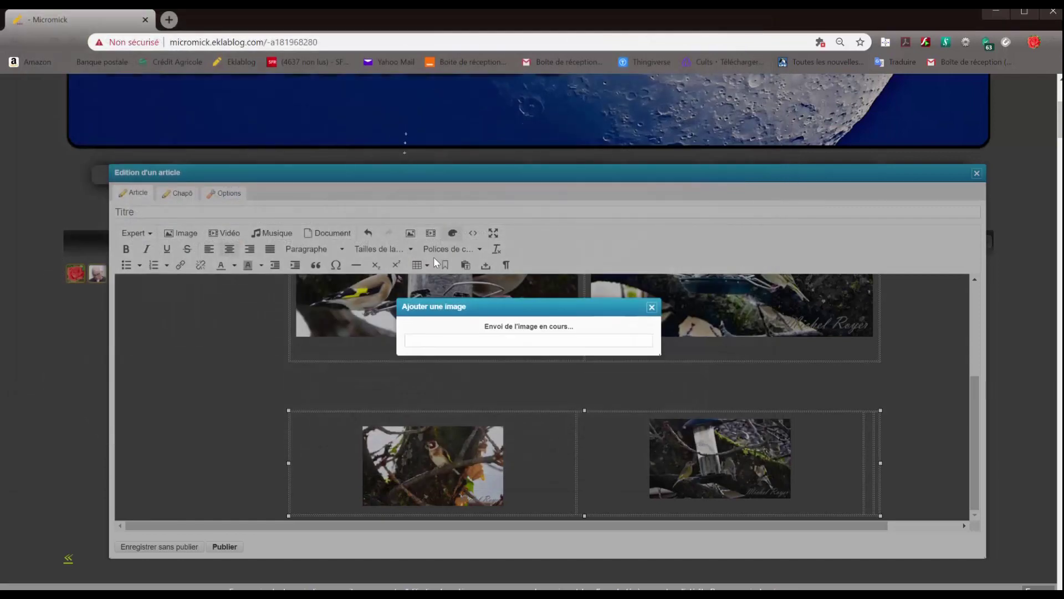
pyautogui.click(419, 421)
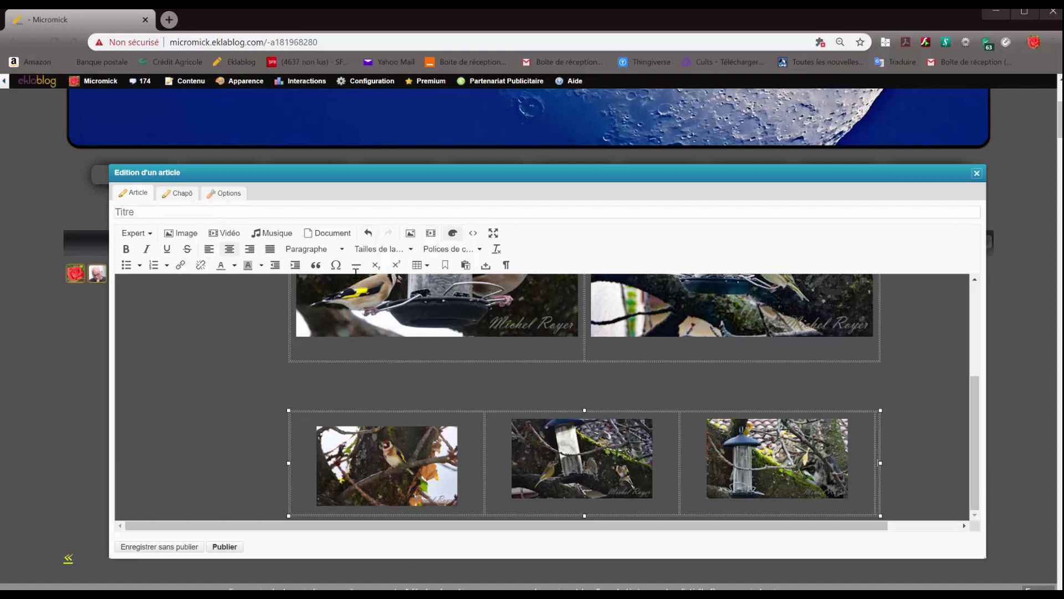
# Upload Gros-bec-DSCN6971.jpg into the fourth cell of the four-column table
pyautogui.click(180, 233)
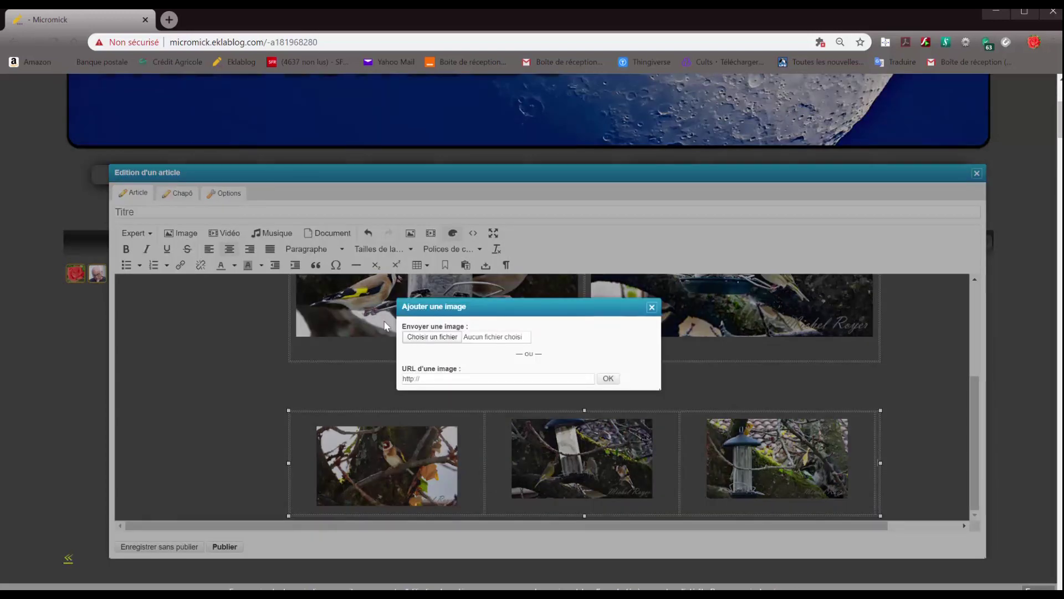
pyautogui.click(437, 339)
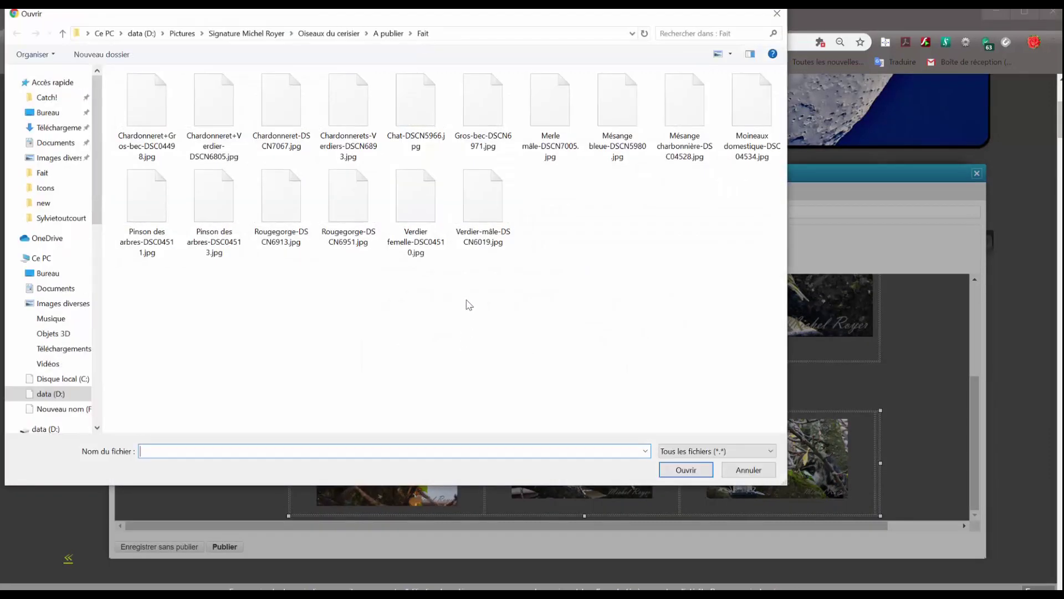
pyautogui.doubleClick(482, 117)
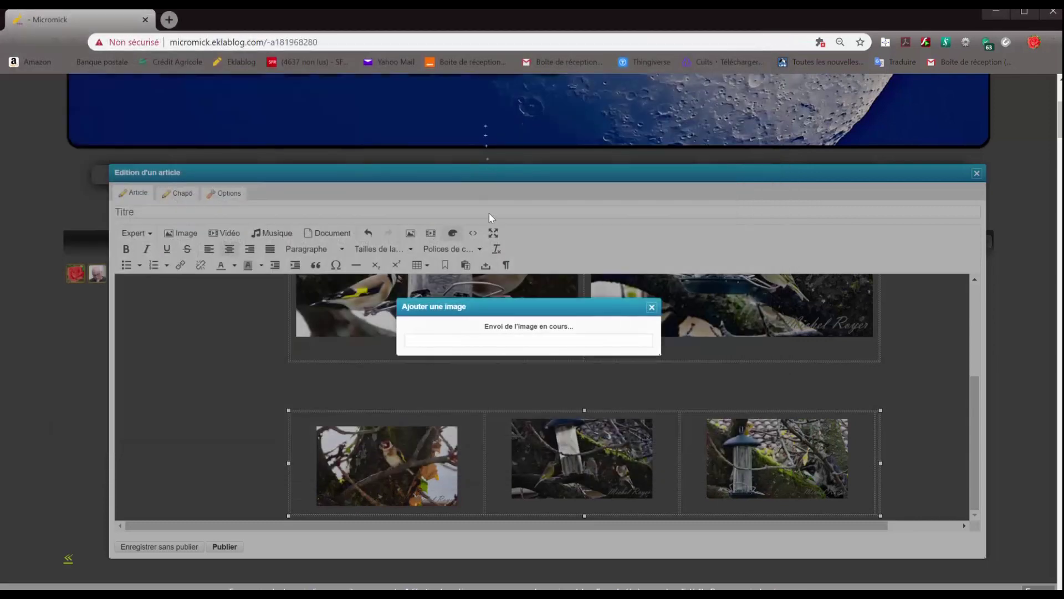
pyautogui.click(417, 425)
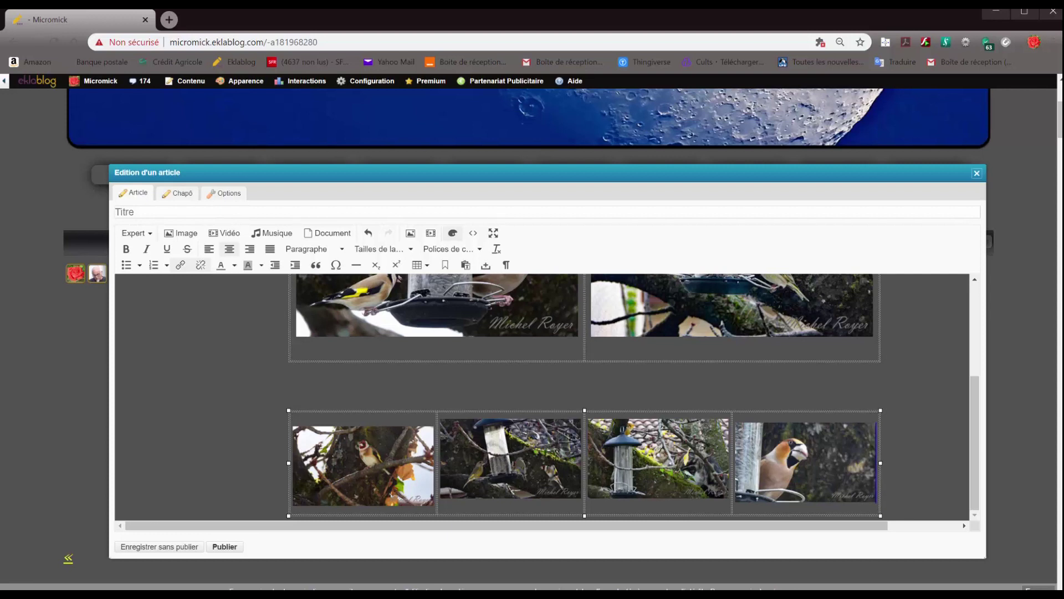
# Save the article without publishing and move the editing window aside to check the four small images' alignment on the page
pyautogui.click(175, 545)
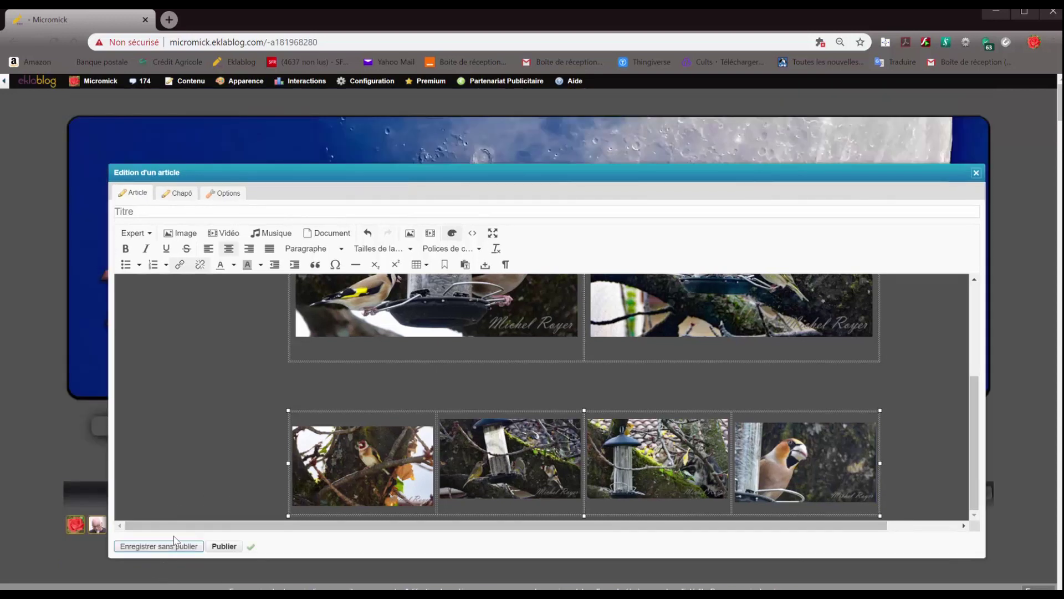
pyautogui.moveTo(770, 168); pyautogui.dragTo(310, 69)
pyautogui.scroll(-6, 743, 443)
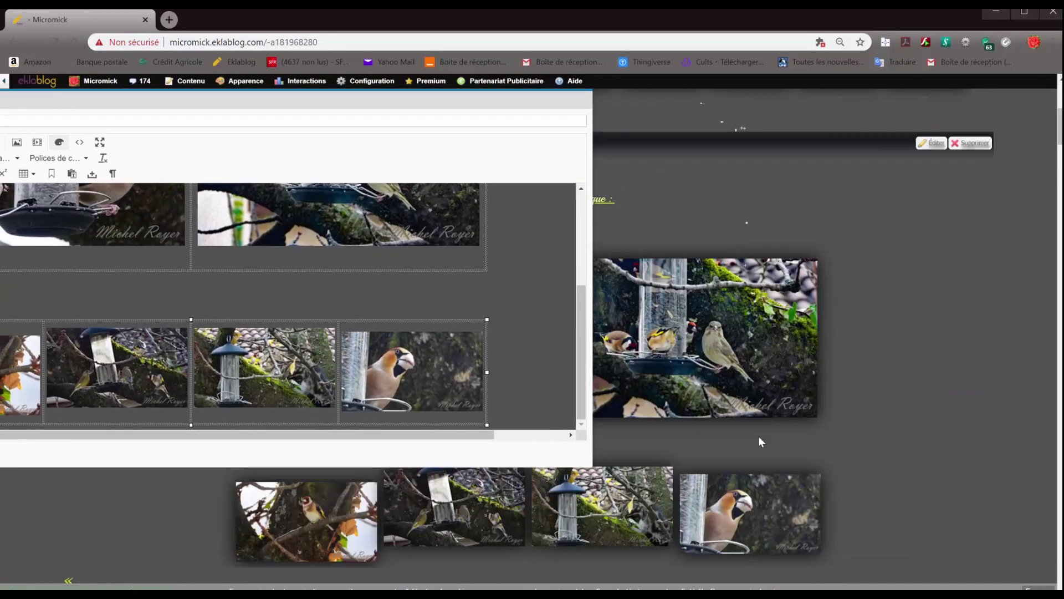
pyautogui.scroll(-1, 758, 441)
pyautogui.moveTo(463, 101); pyautogui.dragTo(45, 113)
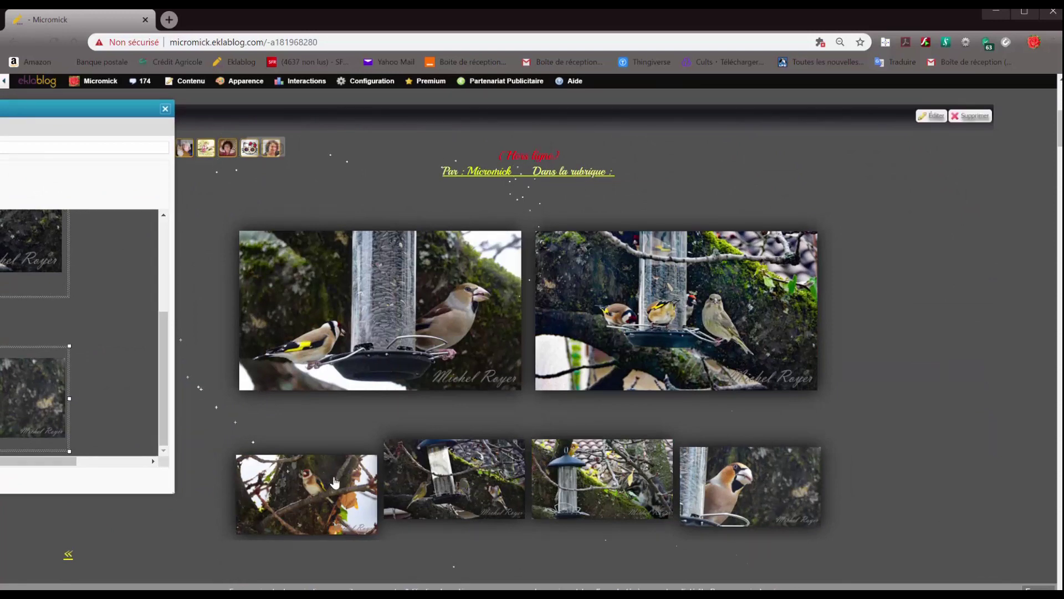
pyautogui.doubleClick(92, 102)
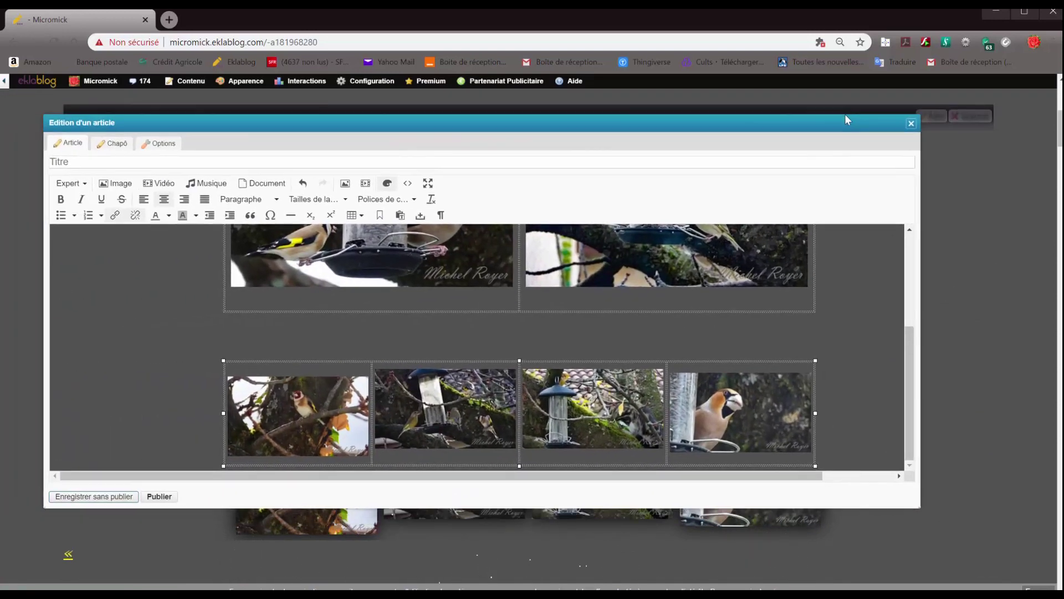
pyautogui.click(465, 458)
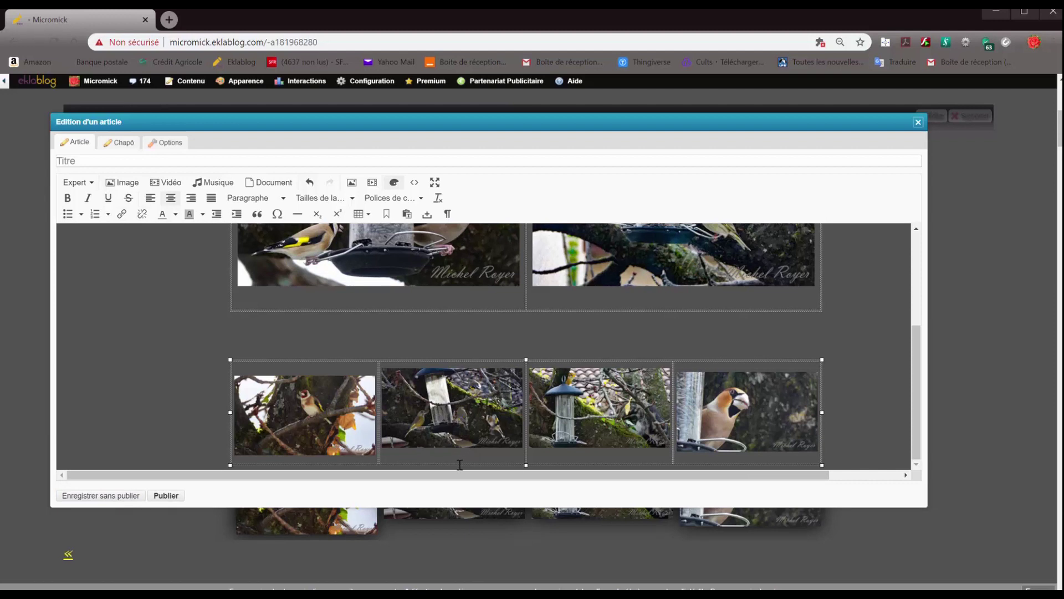
pyautogui.press('BackSpace')
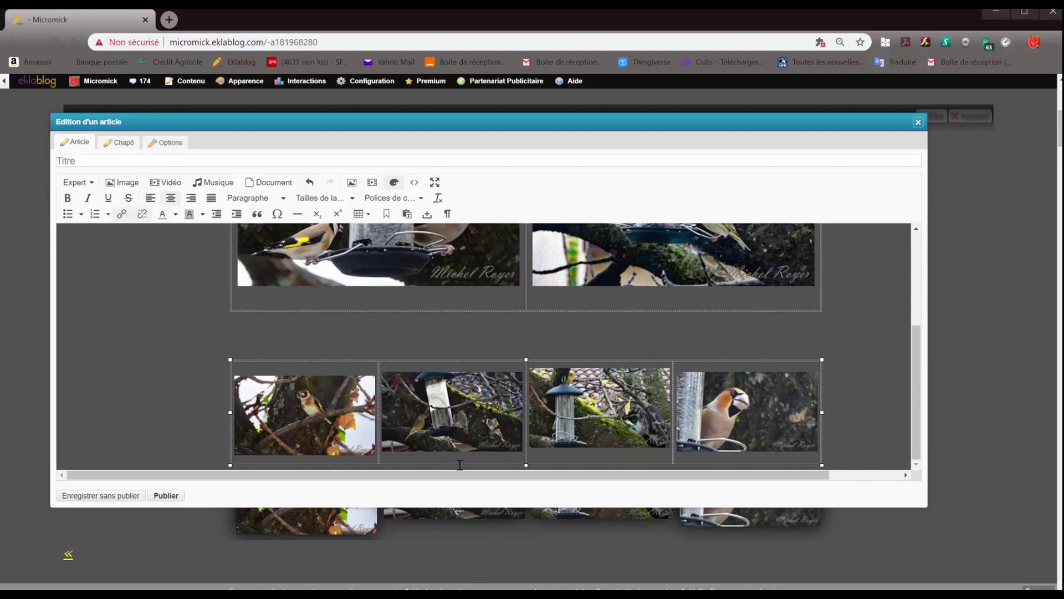
pyautogui.press('BackSpace')
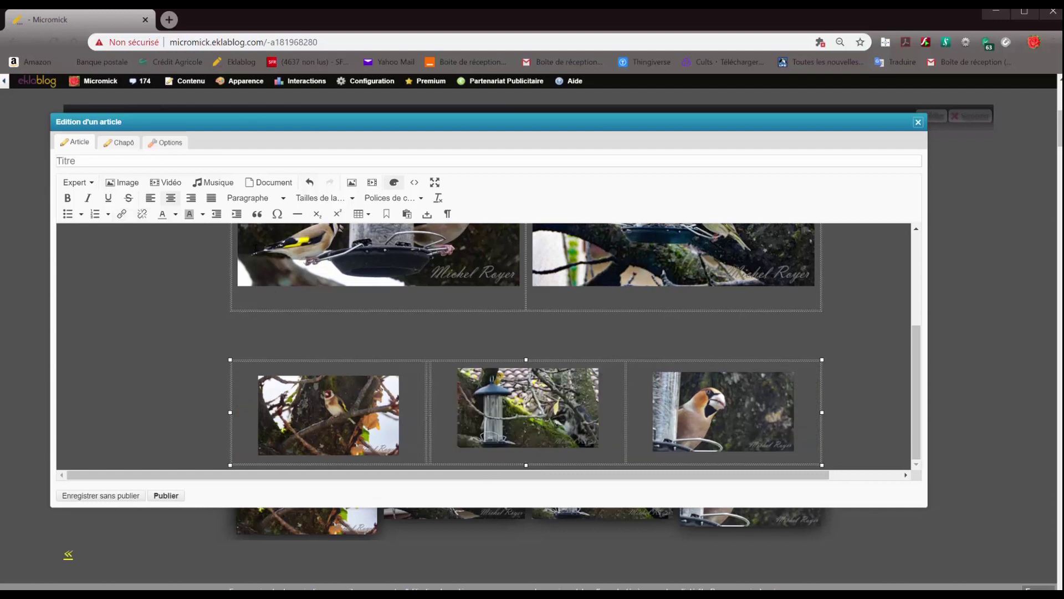
pyautogui.click(311, 183)
# Remove the stray blank space after the images in the second and third cells of the four-column table
pyautogui.click(452, 458)
pyautogui.press('BackSpace')
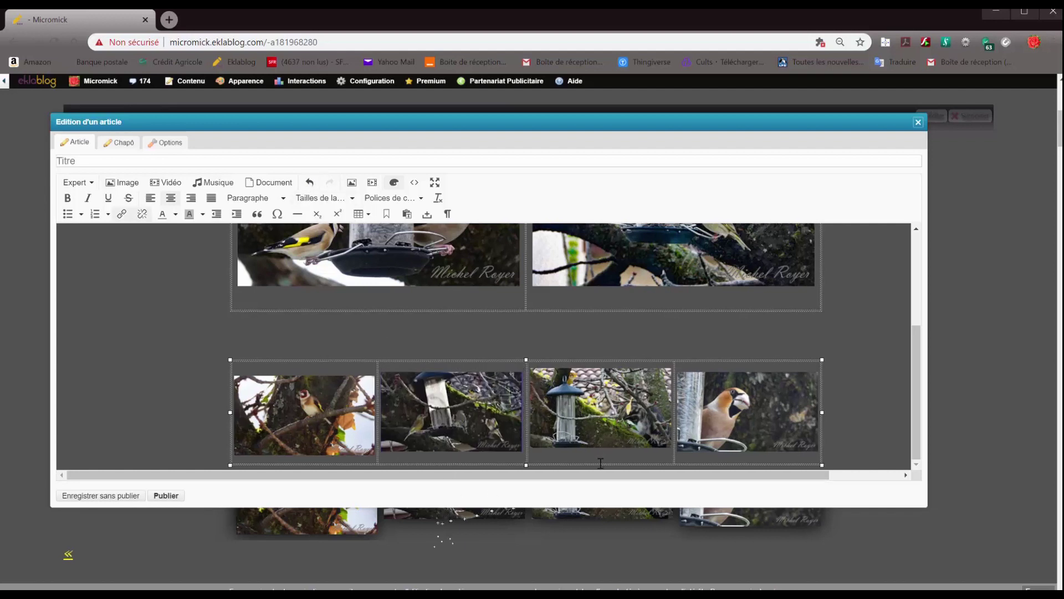
pyautogui.click(606, 457)
pyautogui.press('BackSpace')
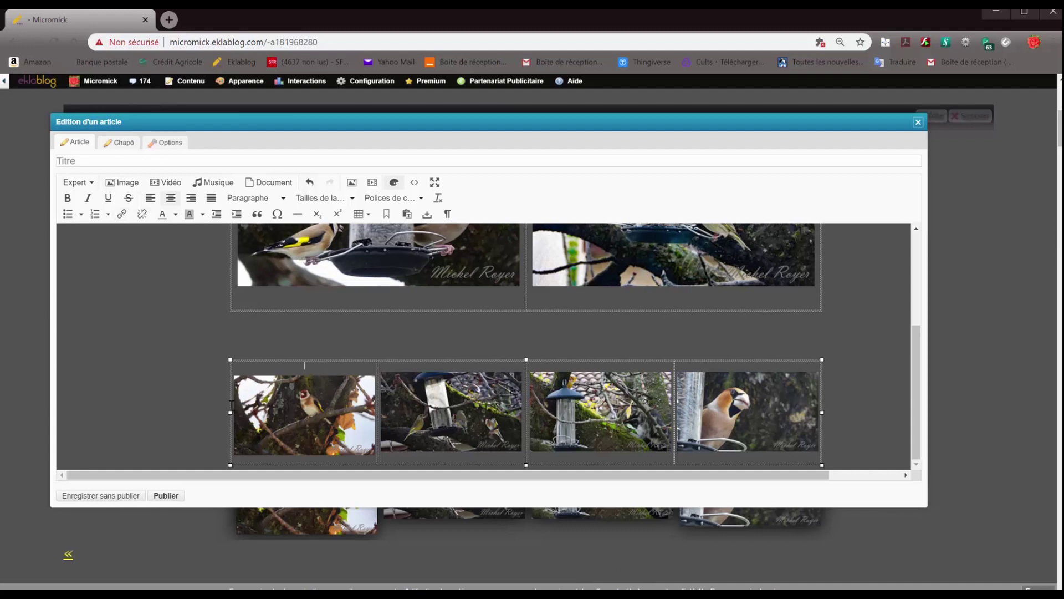
# Delete the blank line above the image in the first cell of the four-column table to align the row
pyautogui.moveTo(232, 404); pyautogui.dragTo(237, 405)
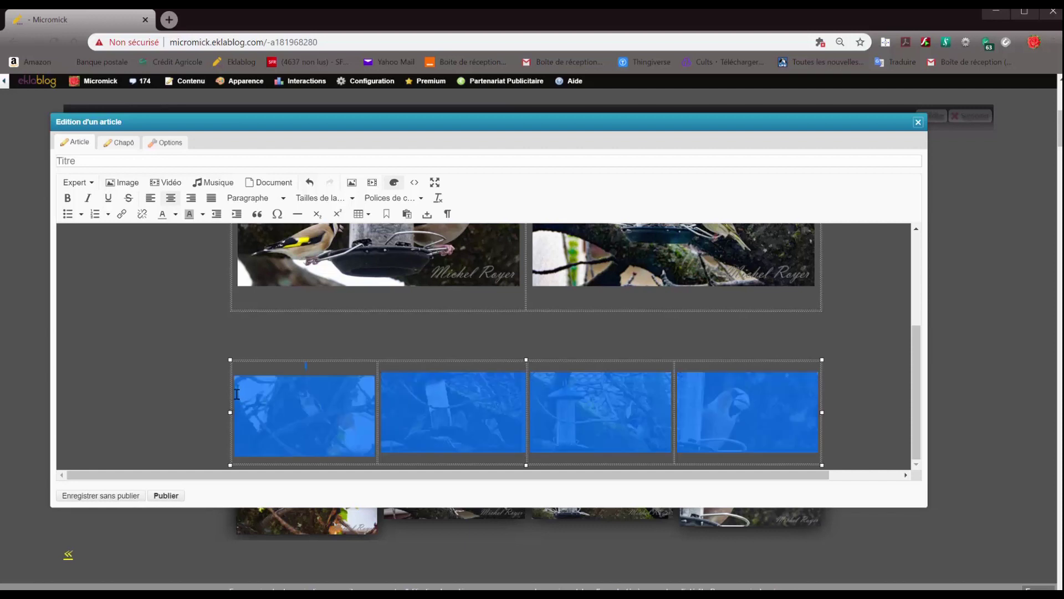
pyautogui.click(234, 398)
pyautogui.moveTo(231, 401); pyautogui.dragTo(231, 404)
pyautogui.click(233, 372)
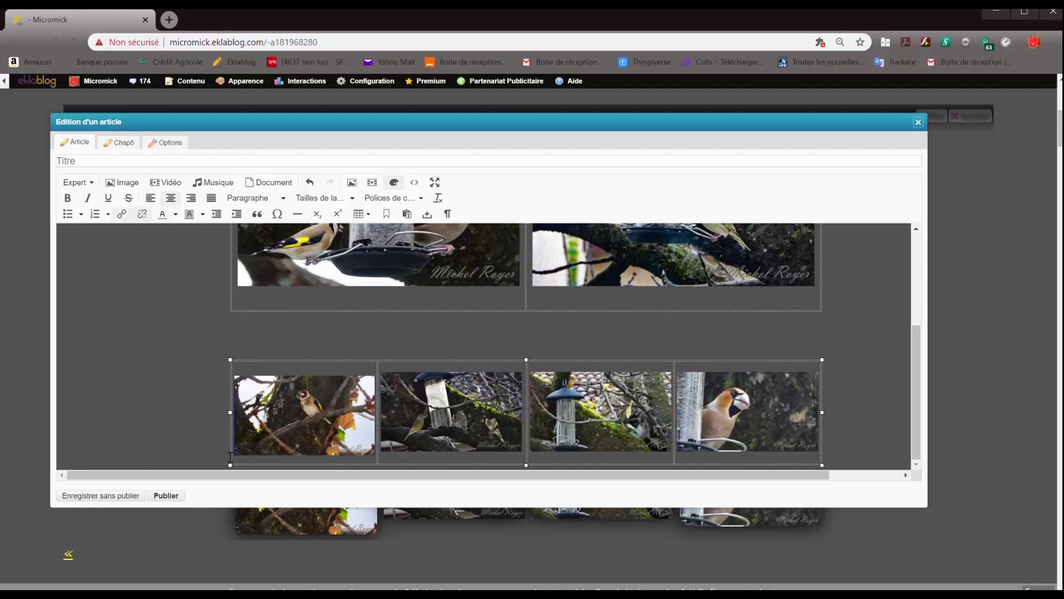
pyautogui.press('BackSpace')
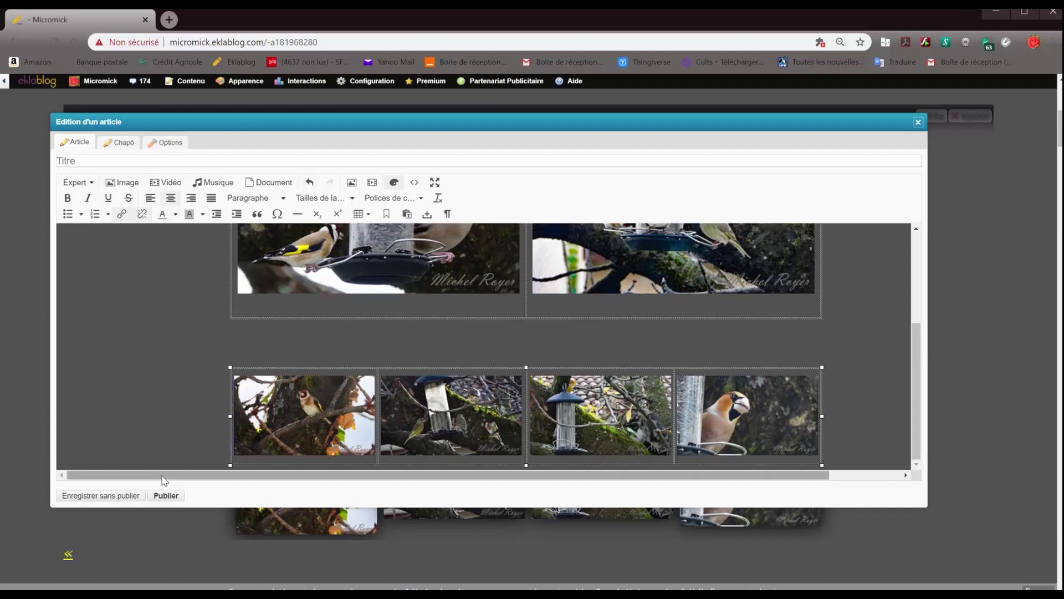
# Save the corrected article without publishing and uncover the page to check the alignment of the four small images
pyautogui.click(117, 497)
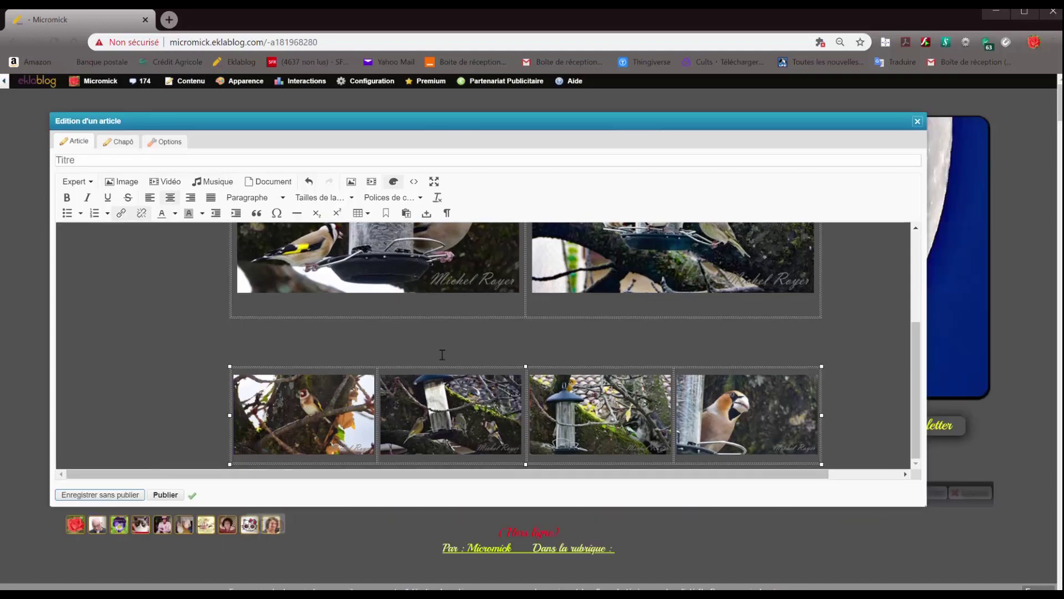
pyautogui.moveTo(826, 123); pyautogui.dragTo(39, 89)
pyautogui.scroll(-4, 646, 371)
pyautogui.scroll(-3, 650, 376)
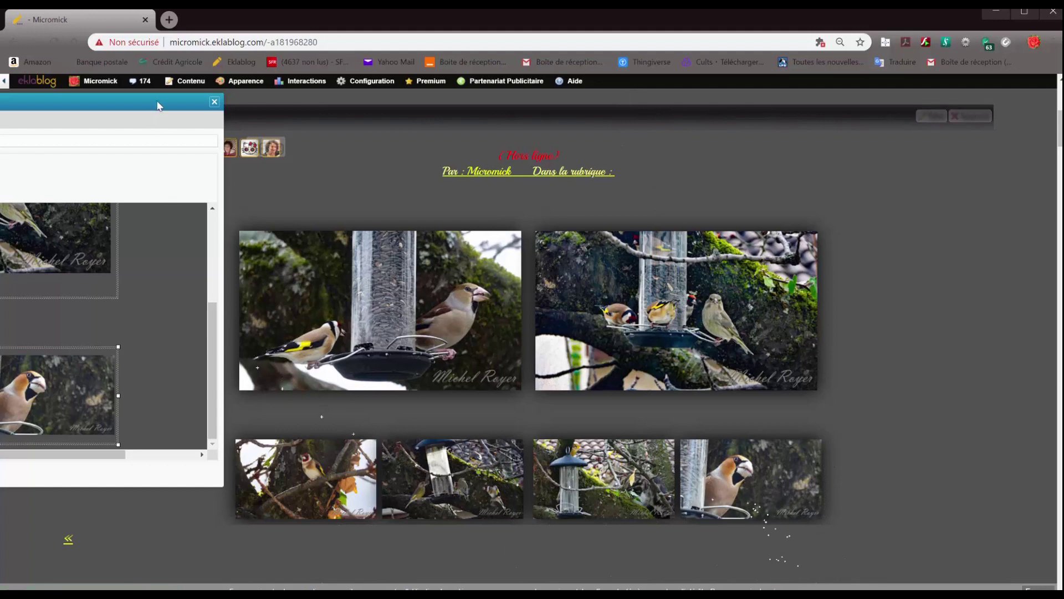
# Bring the article editing window back into view, enlarge its height and select the two-column table for inspection
pyautogui.moveTo(159, 96); pyautogui.dragTo(816, 128)
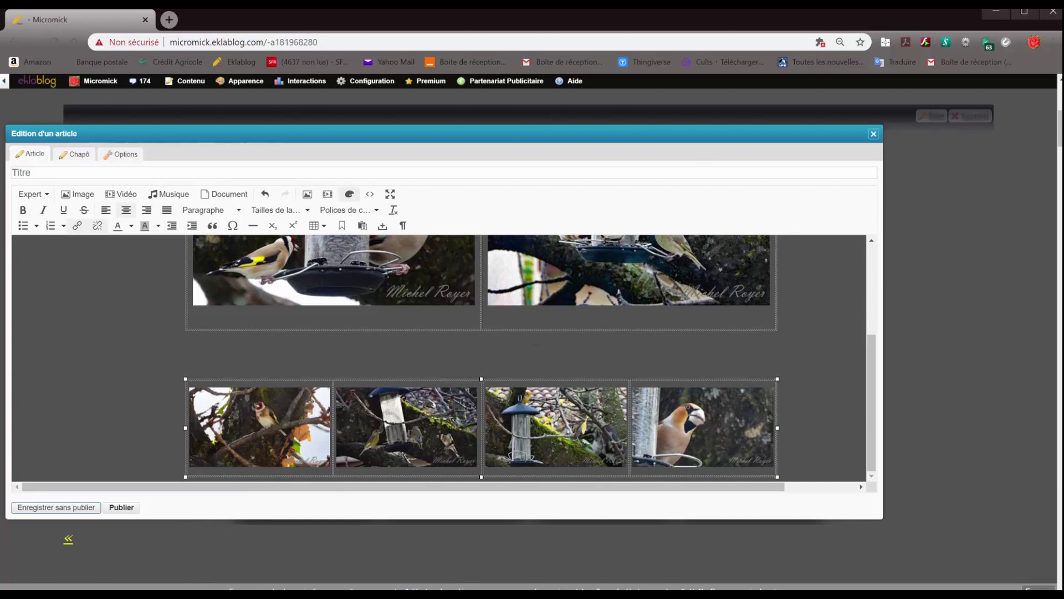
pyautogui.moveTo(738, 521); pyautogui.dragTo(731, 583)
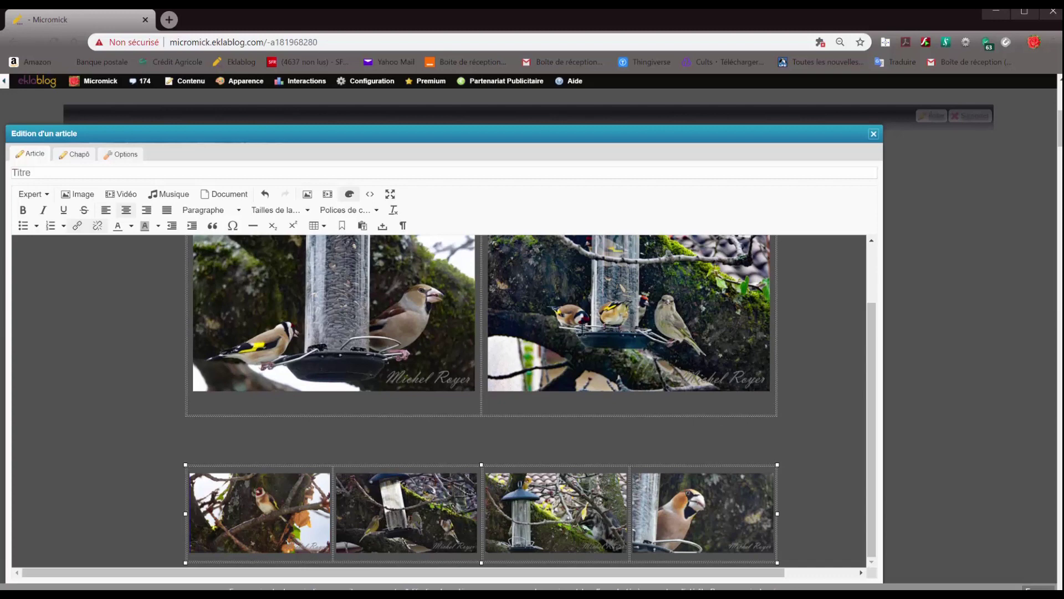
pyautogui.moveTo(583, 331); pyautogui.dragTo(582, 338)
pyautogui.moveTo(581, 338); pyautogui.dragTo(581, 328)
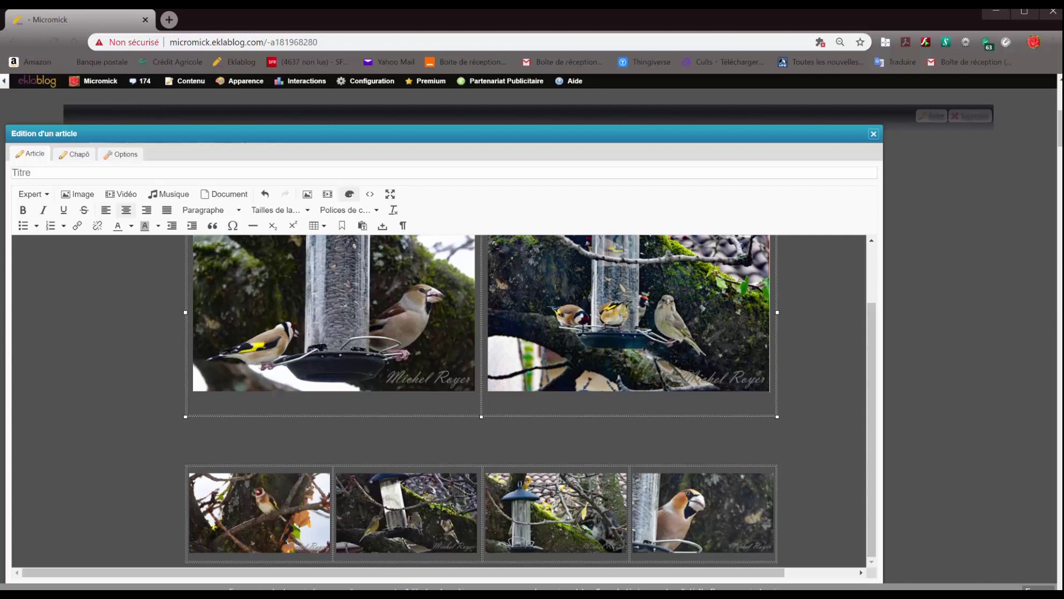
# Move the editing window aside again to examine the two large and four small images on the page
pyautogui.moveTo(743, 132); pyautogui.dragTo(111, 114)
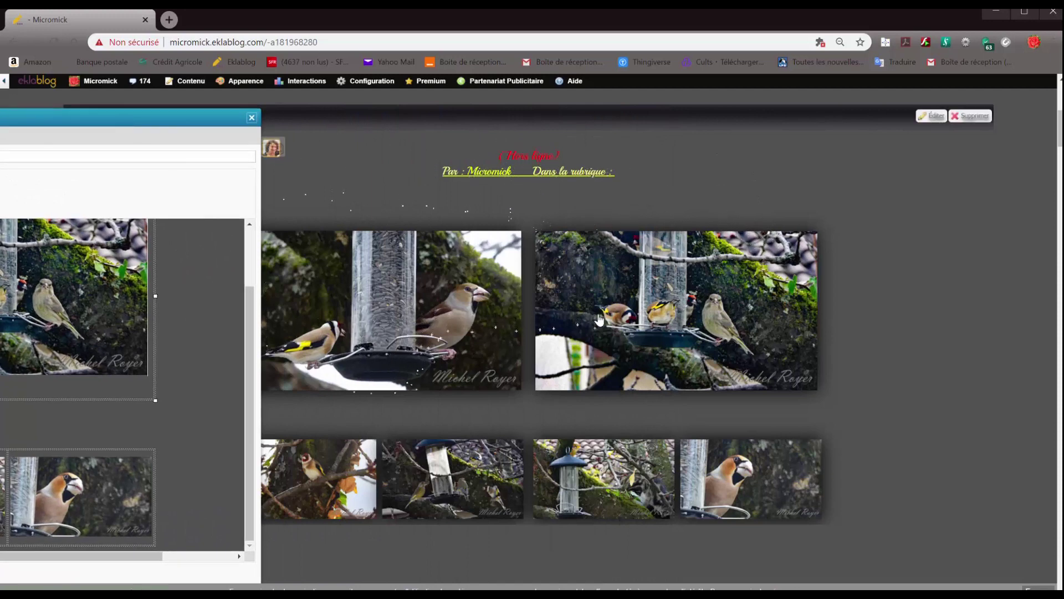
pyautogui.moveTo(195, 119); pyautogui.dragTo(94, 91)
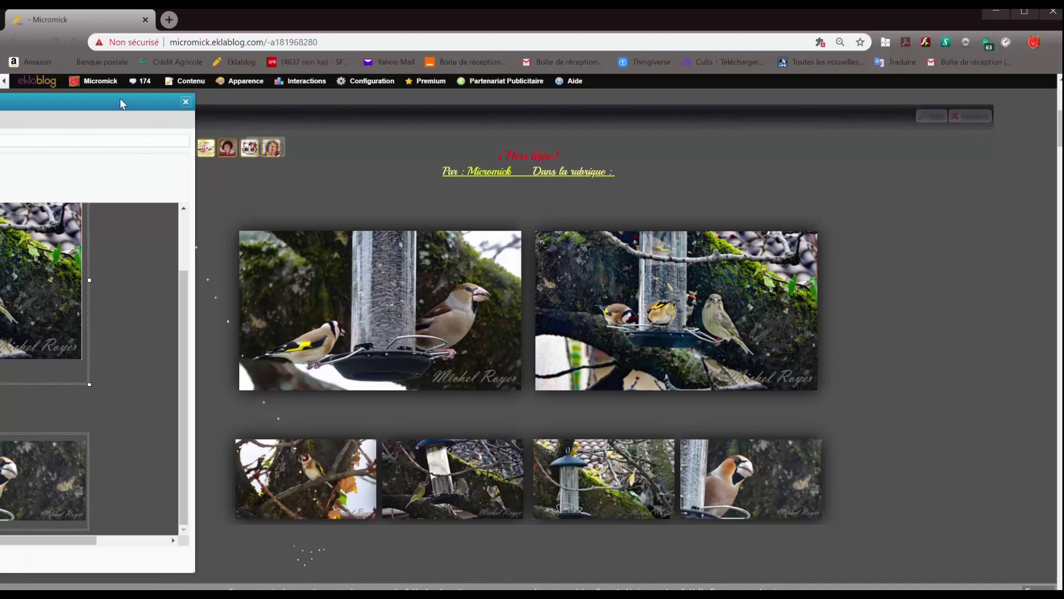
pyautogui.moveTo(123, 99); pyautogui.dragTo(127, 101)
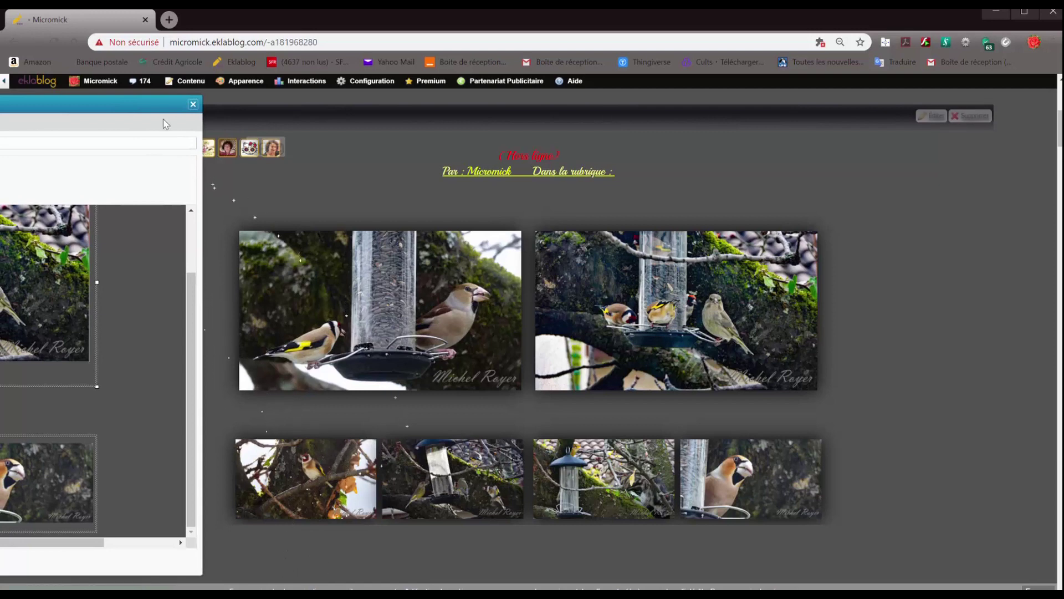
pyautogui.moveTo(162, 102)
pyautogui.mouseDown()
pyautogui.moveTo(208, 95)
pyautogui.moveTo(152, 71)
pyautogui.moveTo(153, 100)
pyautogui.mouseUp()
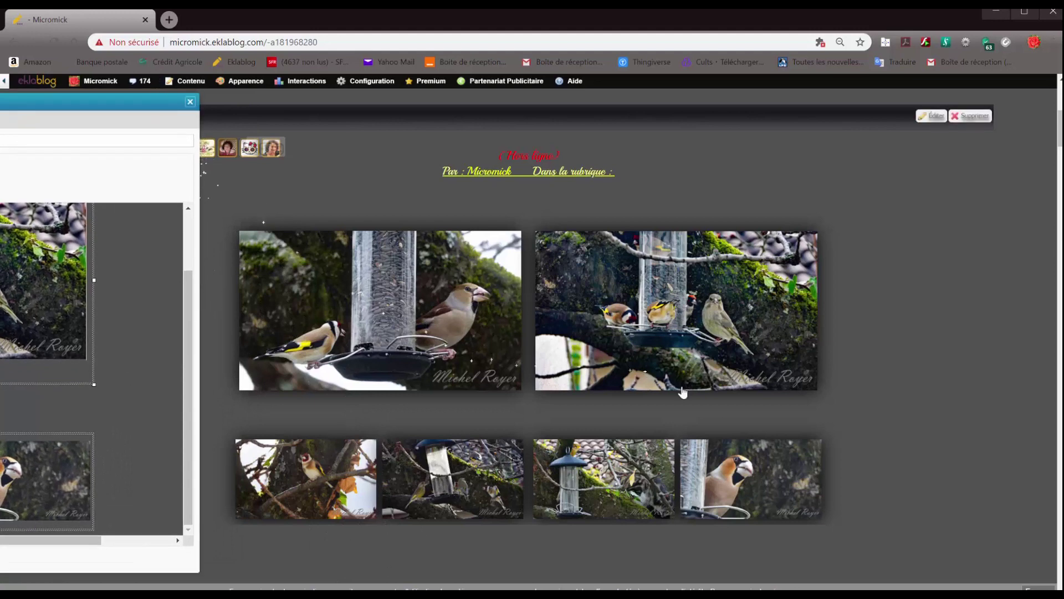